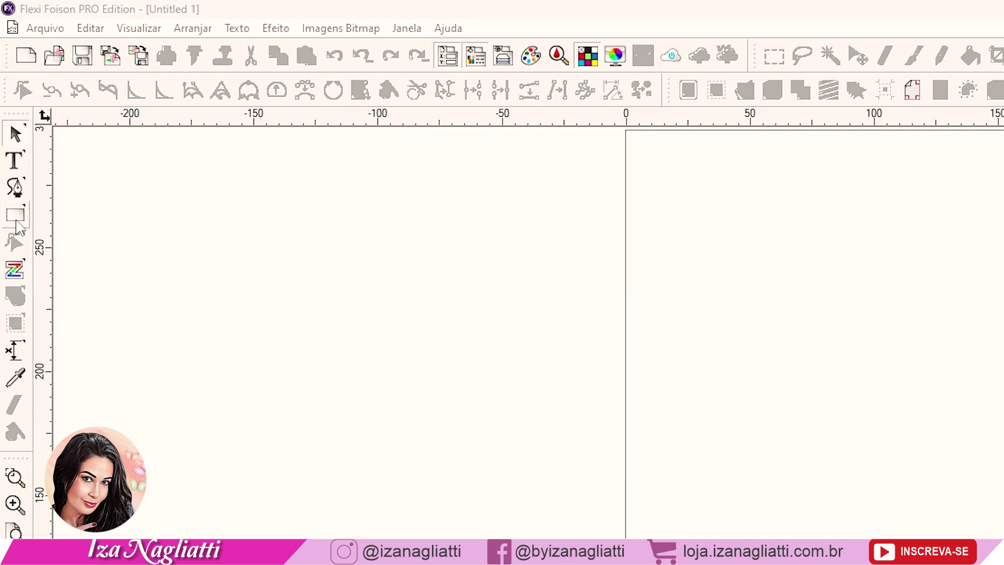
- Draw a rectangle and size it to 154 mm wide by 257 mm high
left_click(16, 216)
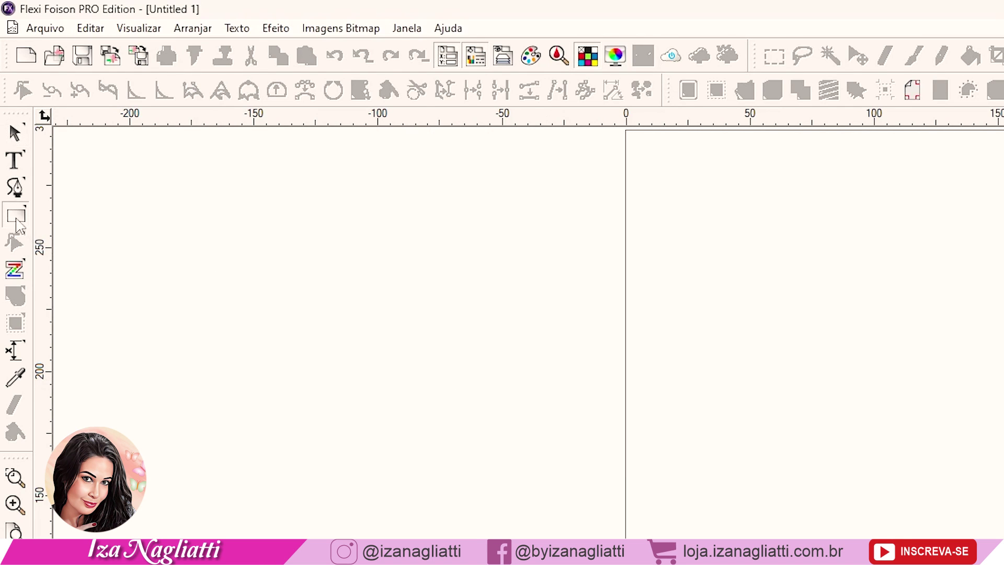
left_click_drag(433, 153, 506, 258)
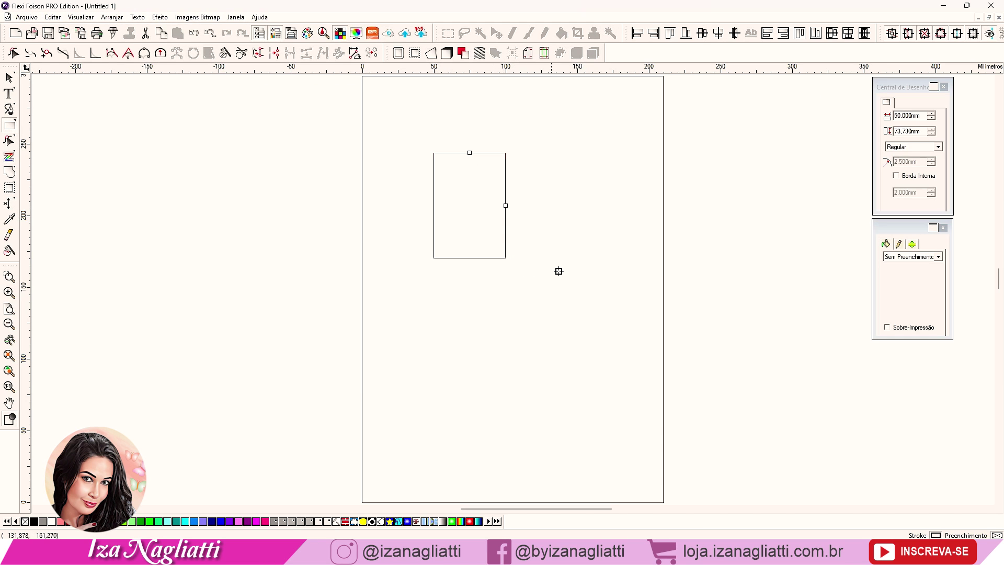
key("Escape")
left_click(505, 231)
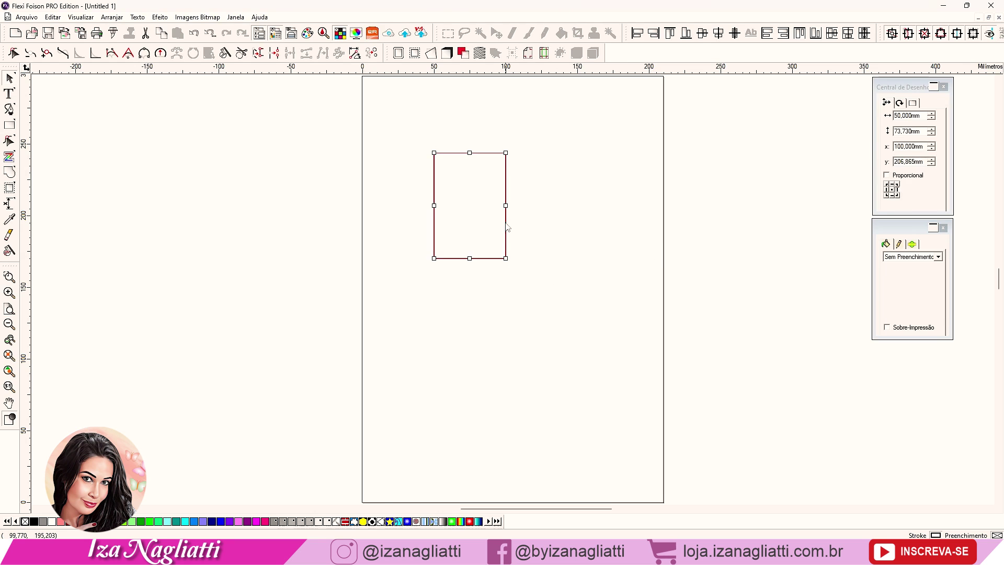
double_click(900, 120)
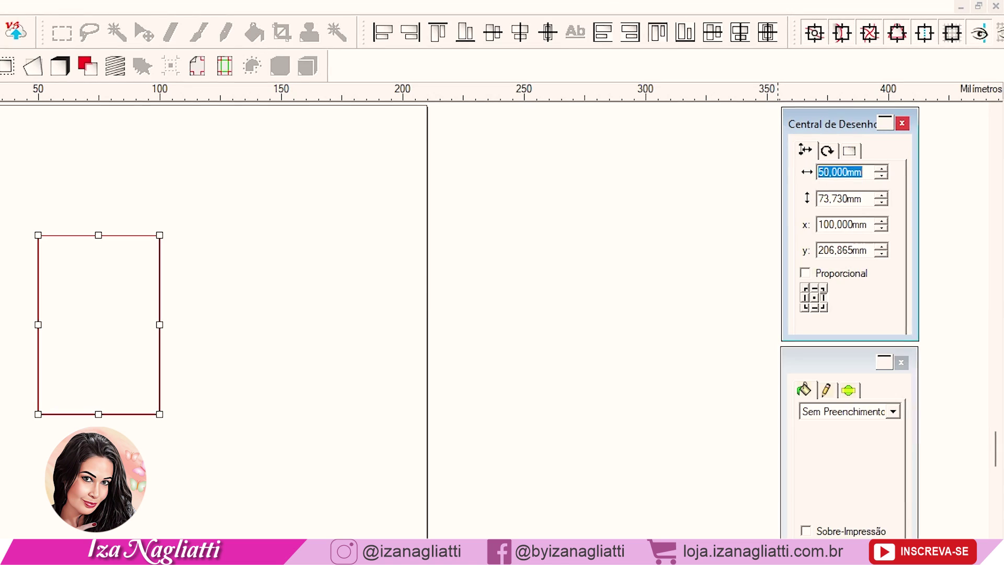
type("154")
key("Tab")
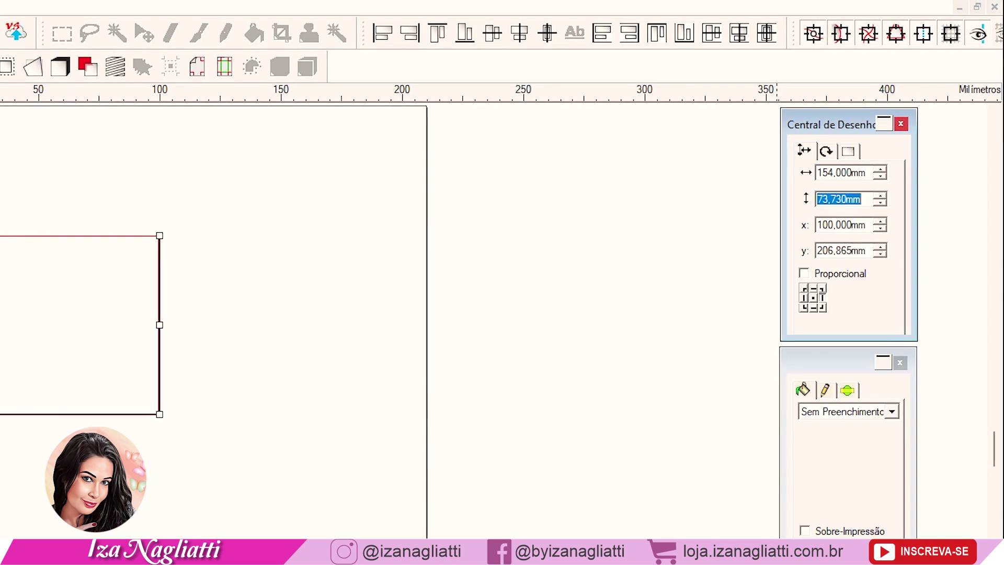
type("257")
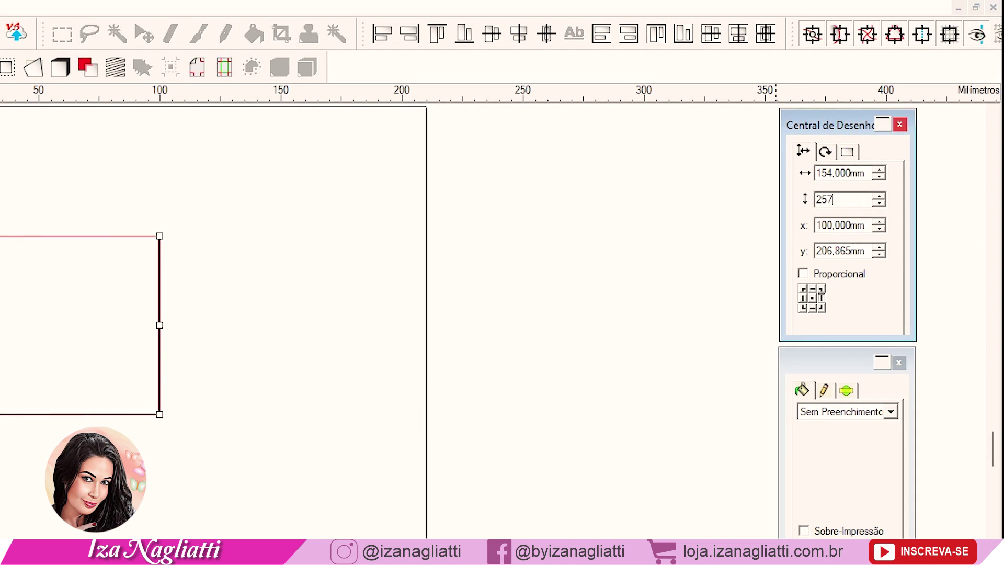
key("Return")
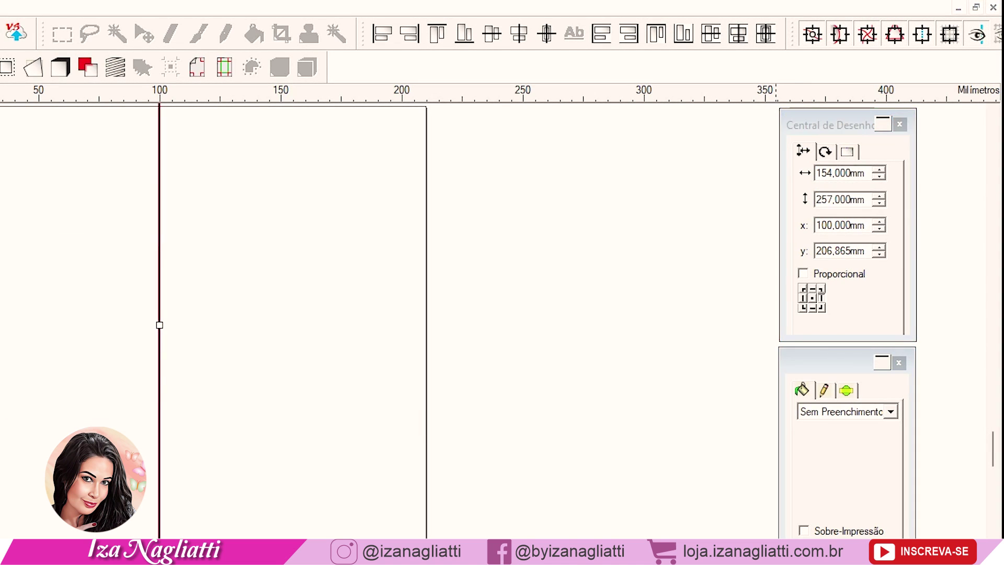
- Set the rectangle's outline width to 0 mm and move it toward the page centre
left_click(823, 393)
left_click(889, 438)
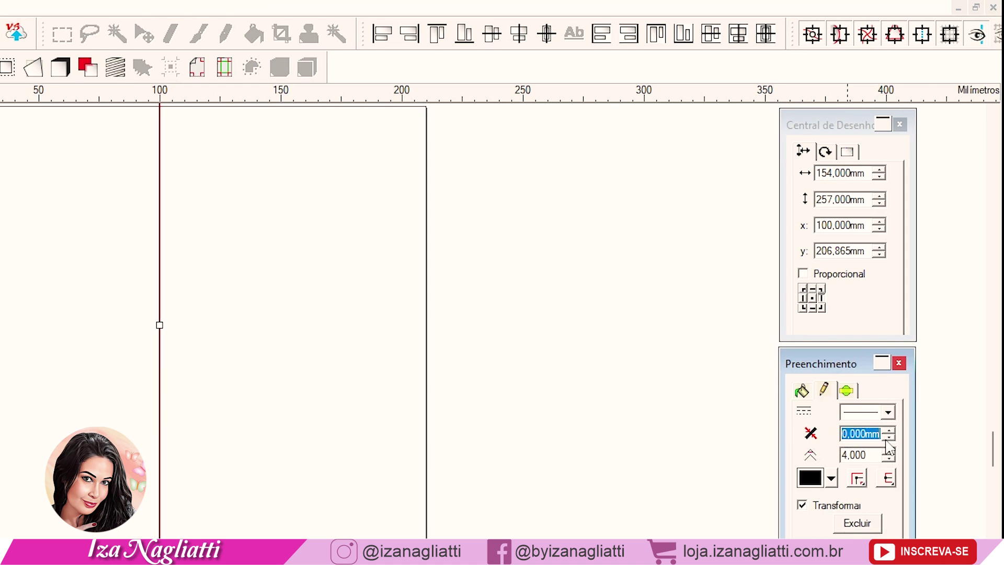
left_click_drag(285, 170, 408, 246)
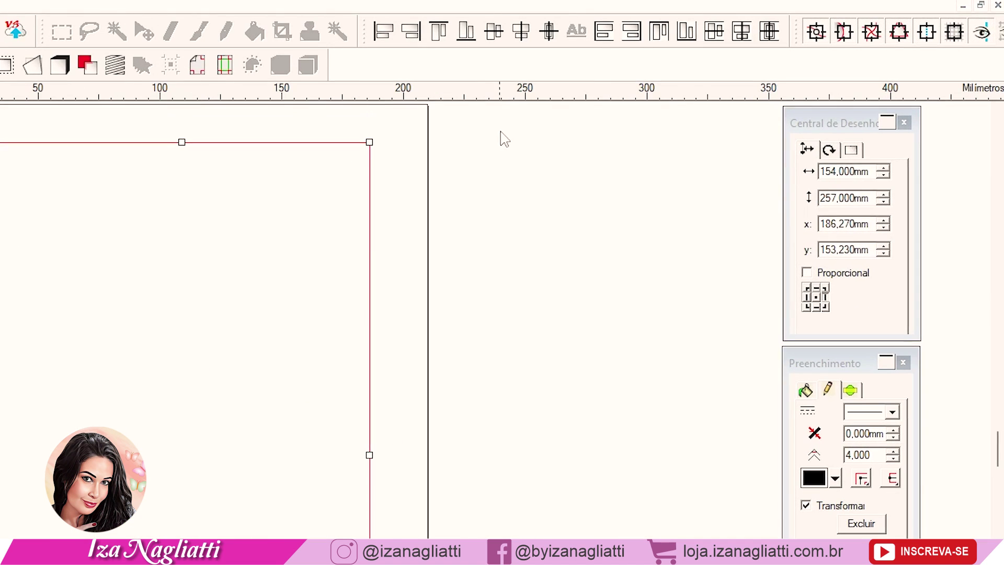
- Switch the rectangle to rounded corners with a 15 mm radius and reselect it
left_click(850, 150)
left_click(894, 224)
left_click(831, 251)
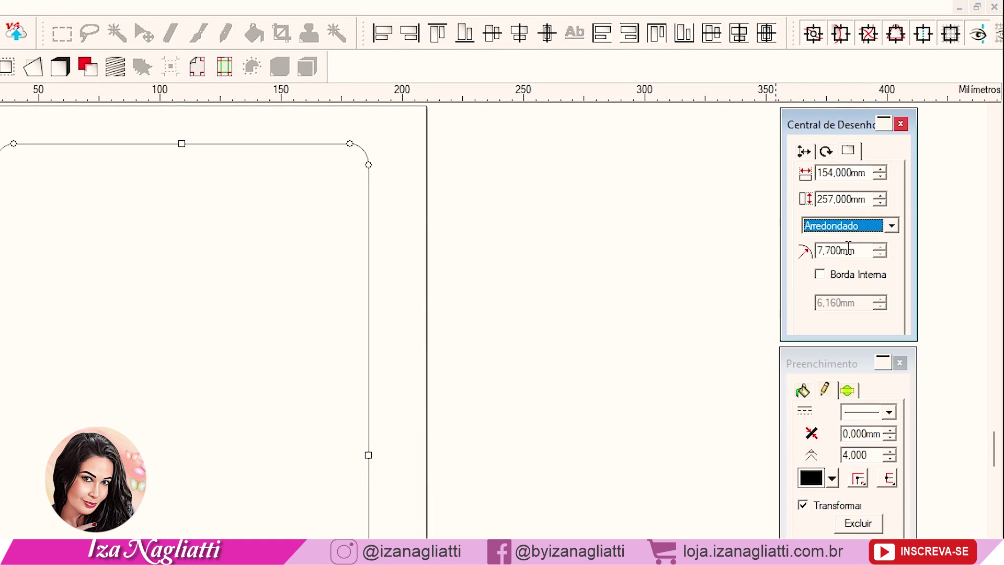
double_click(821, 250)
type("15")
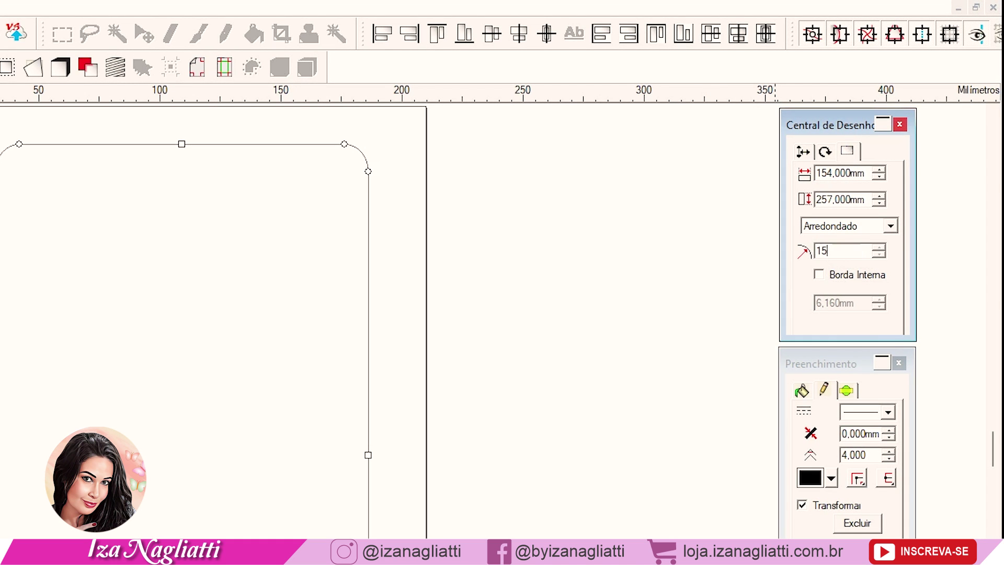
key("Tab")
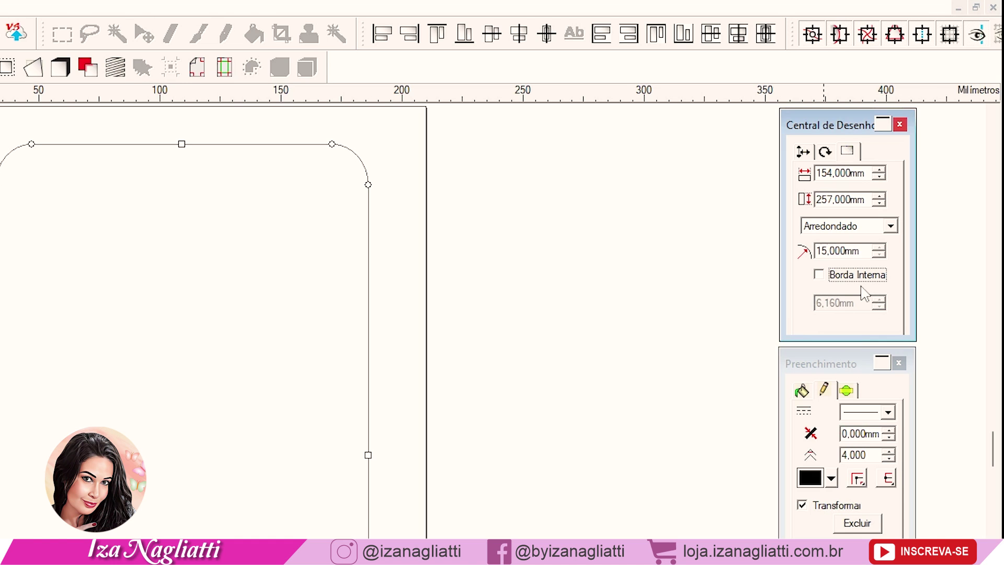
left_click(702, 221)
left_click(409, 216)
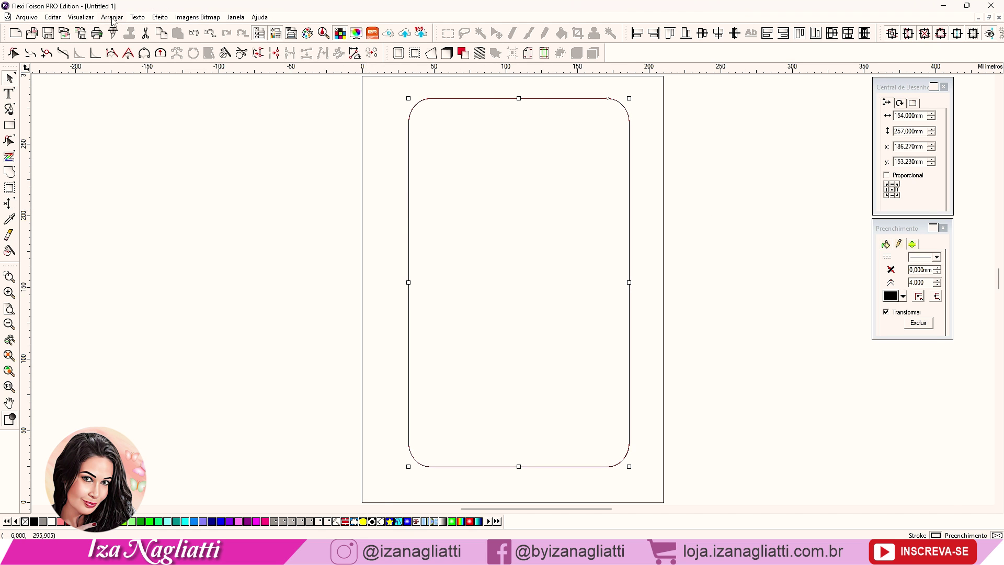
- Convert the rounded rectangle to a path and square off its bottom-left and bottom-right corners
left_click(112, 19)
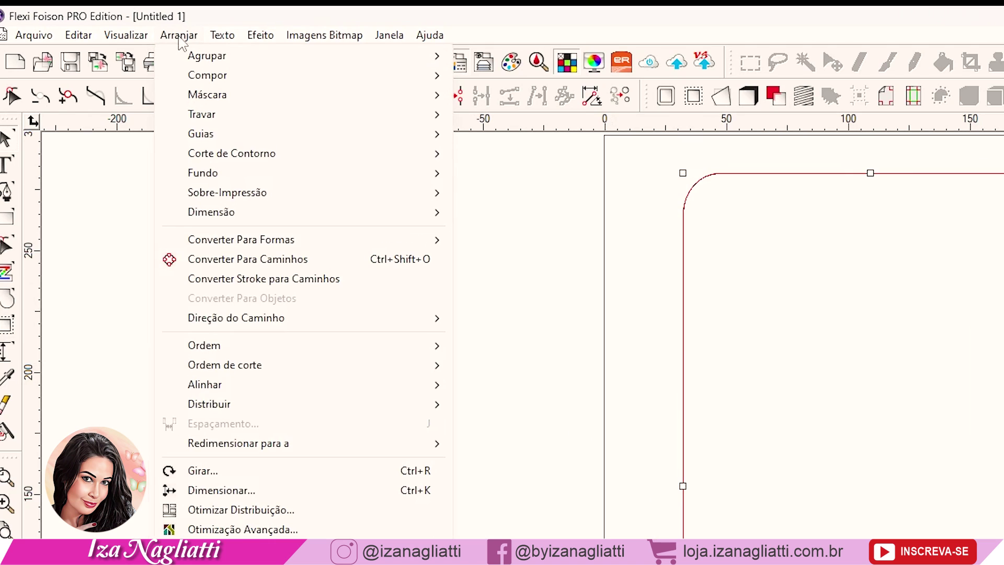
left_click(276, 264)
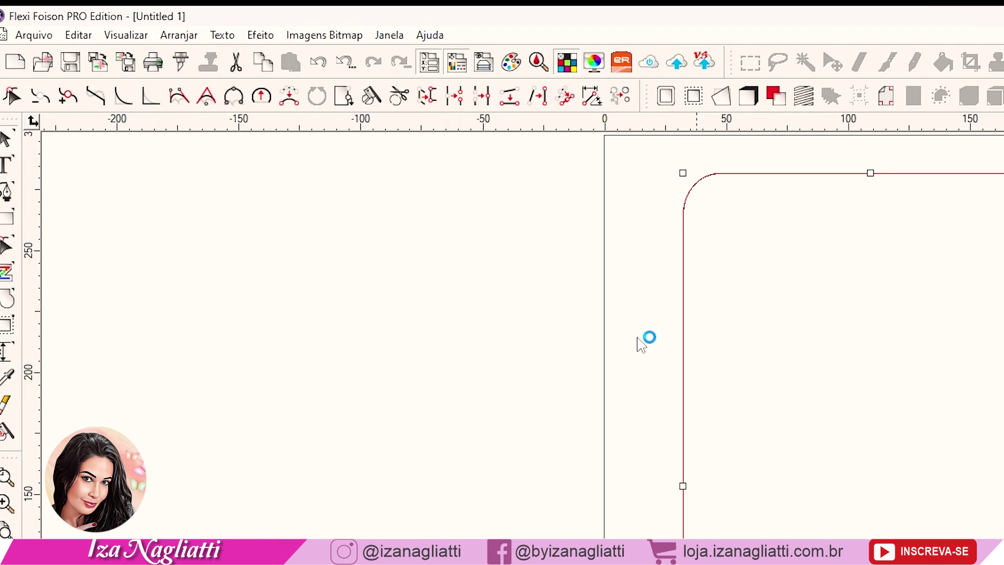
left_click(12, 96)
left_click_drag(645, 297, 698, 333)
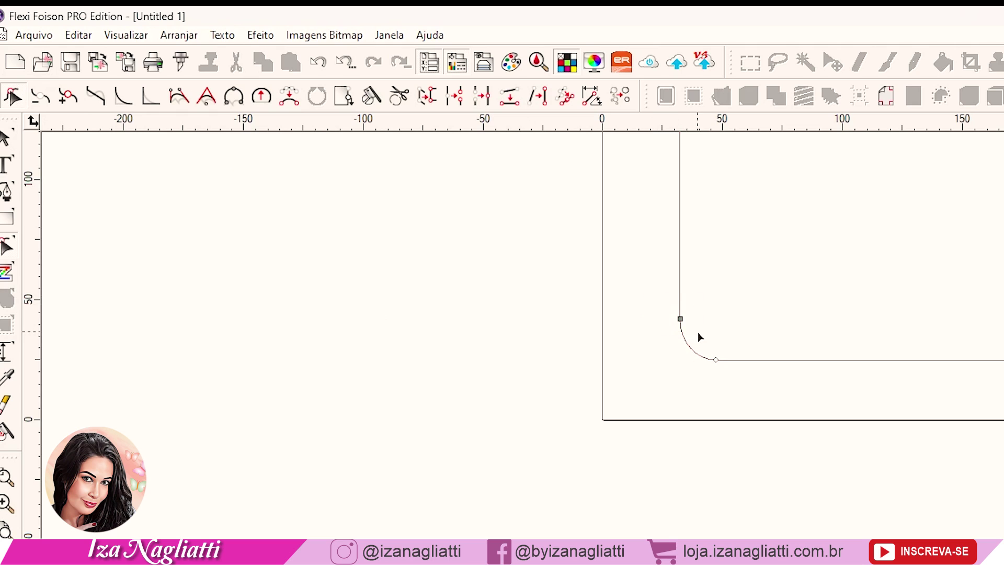
left_click(151, 96)
left_click(681, 316)
left_click_drag(682, 328, 769, 469)
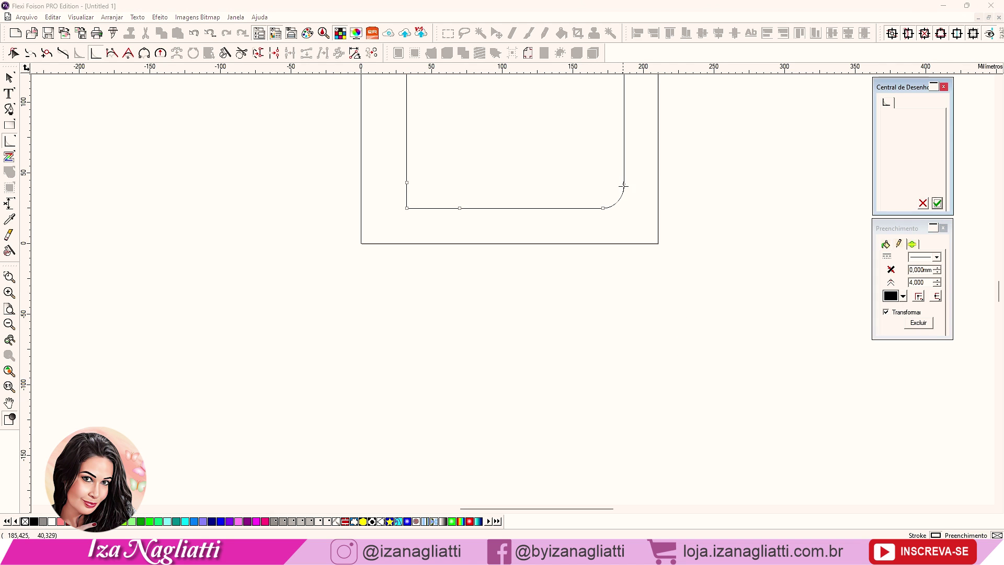
left_click_drag(624, 183, 585, 303)
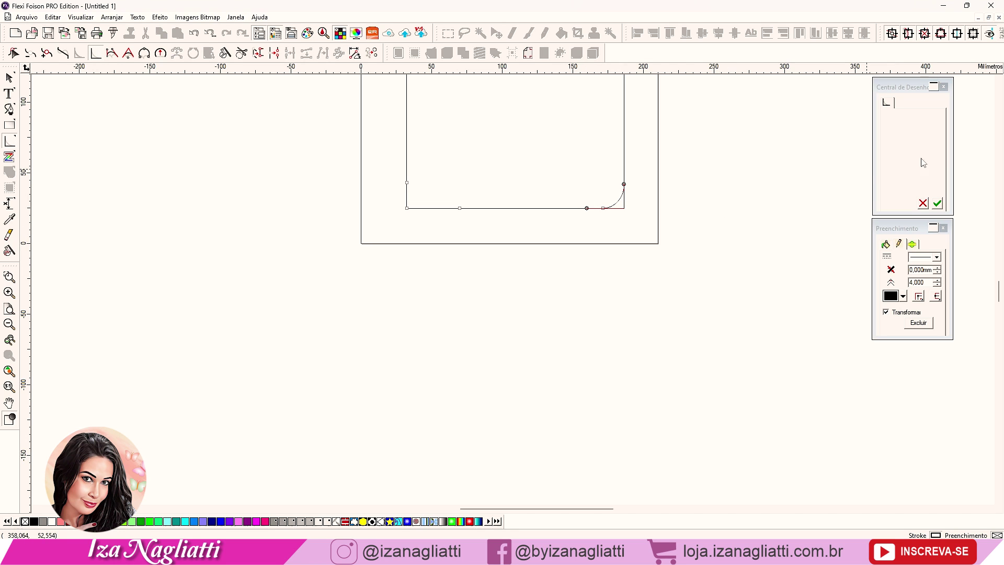
left_click(937, 203)
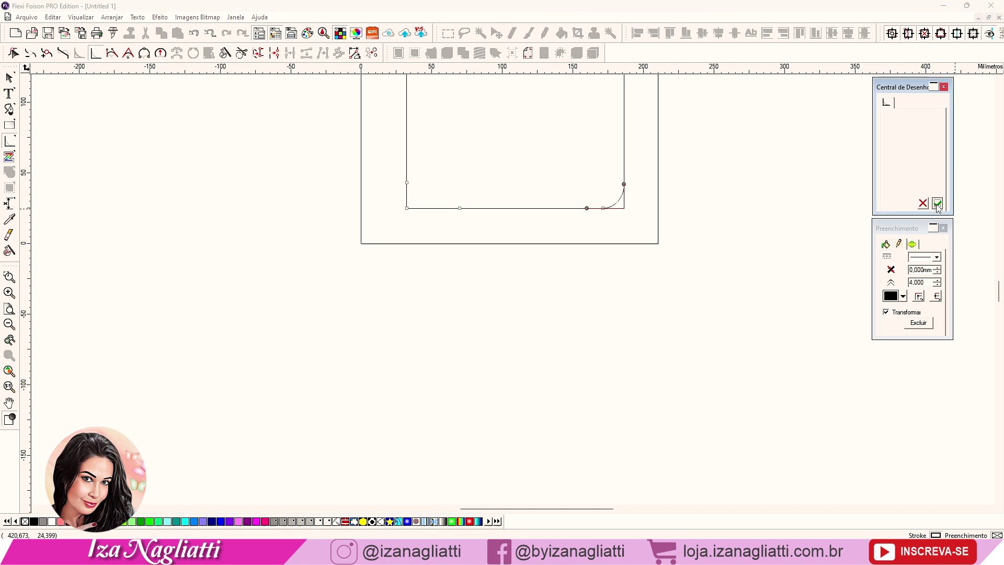
- Add a vertical guide at the 105 mm page centre and a horizontal guide near the frame's top
left_click(10, 79)
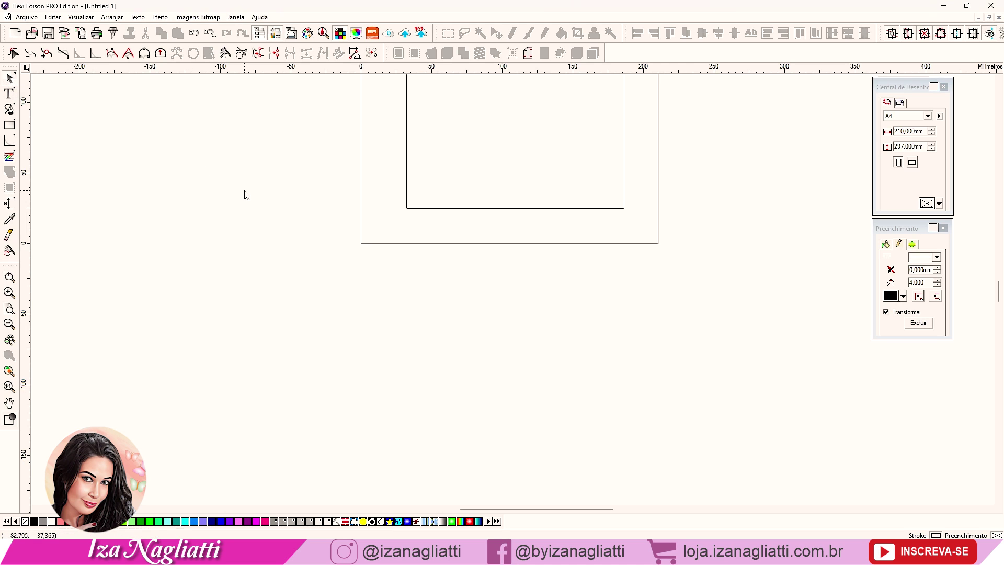
scroll(647, 343, "up", 5)
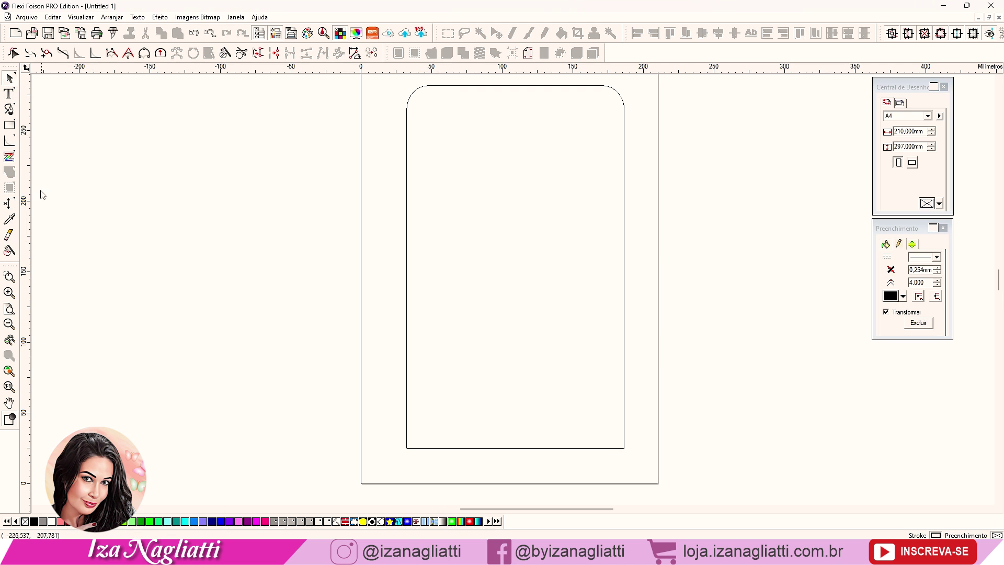
left_click_drag(23, 198, 480, 257)
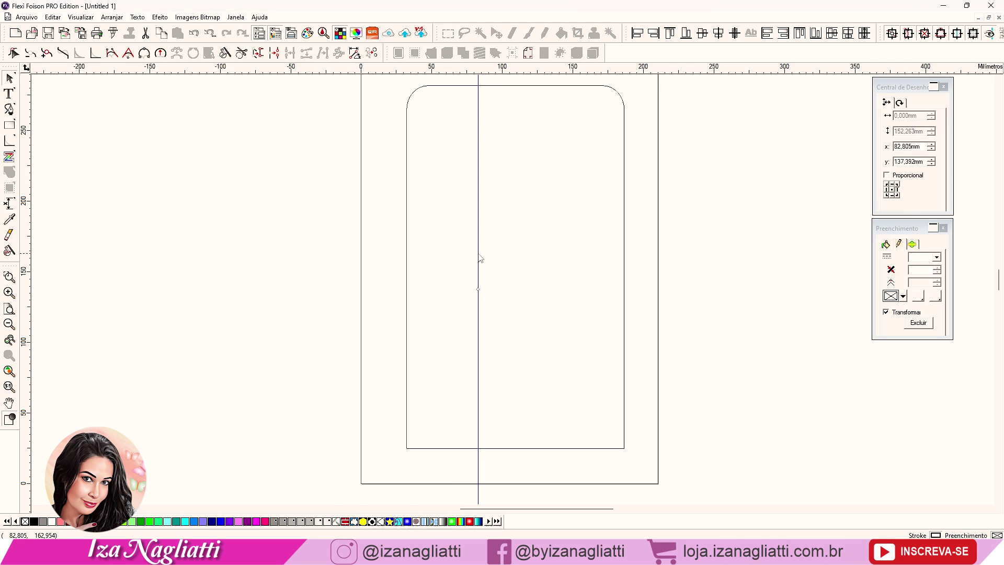
key("F5")
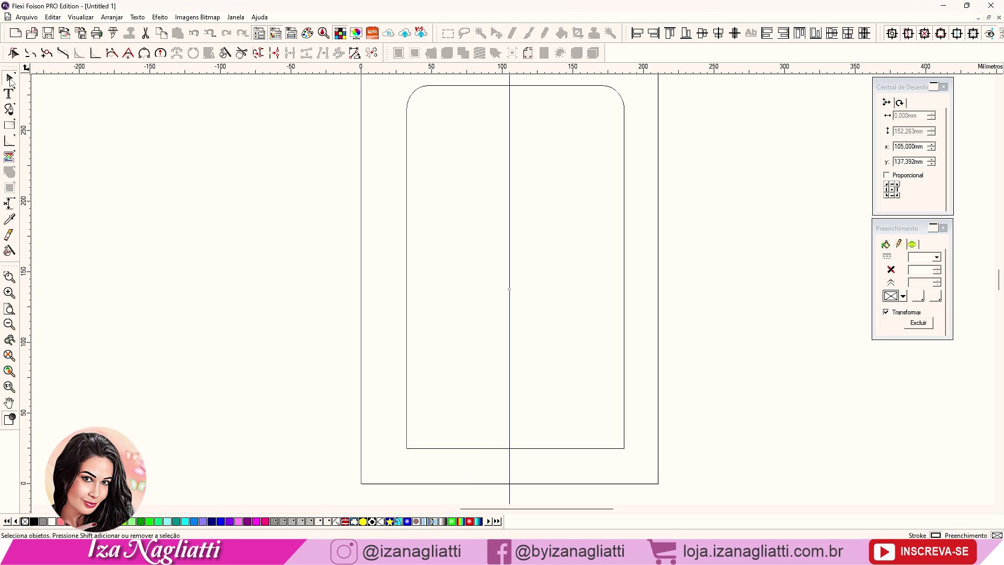
left_click(457, 103)
left_click_drag(463, 73, 465, 126)
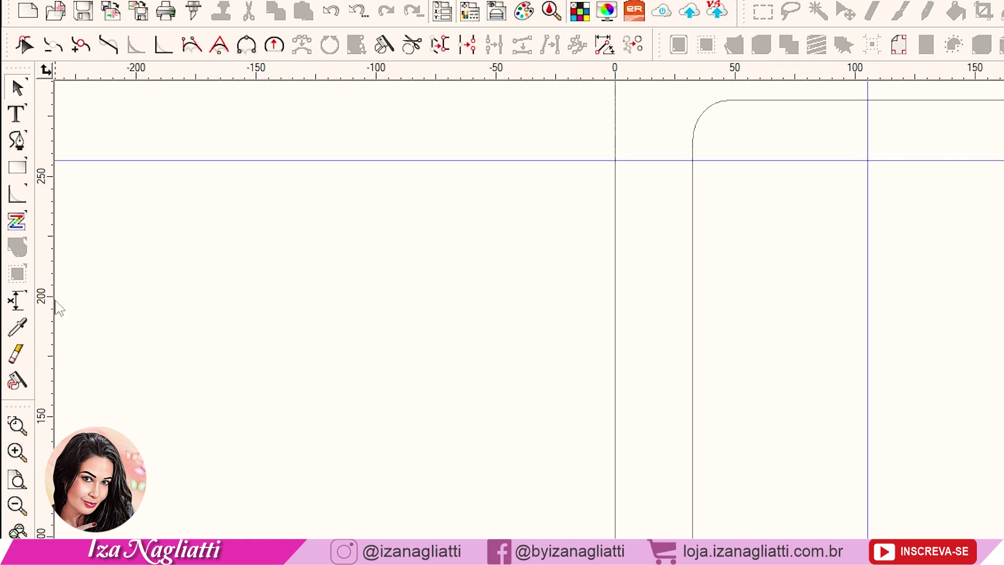
- Add a horizontal dimension to the centre guide and a 7,7 cm vertical dimension from the bottom-left corner
left_click(20, 302)
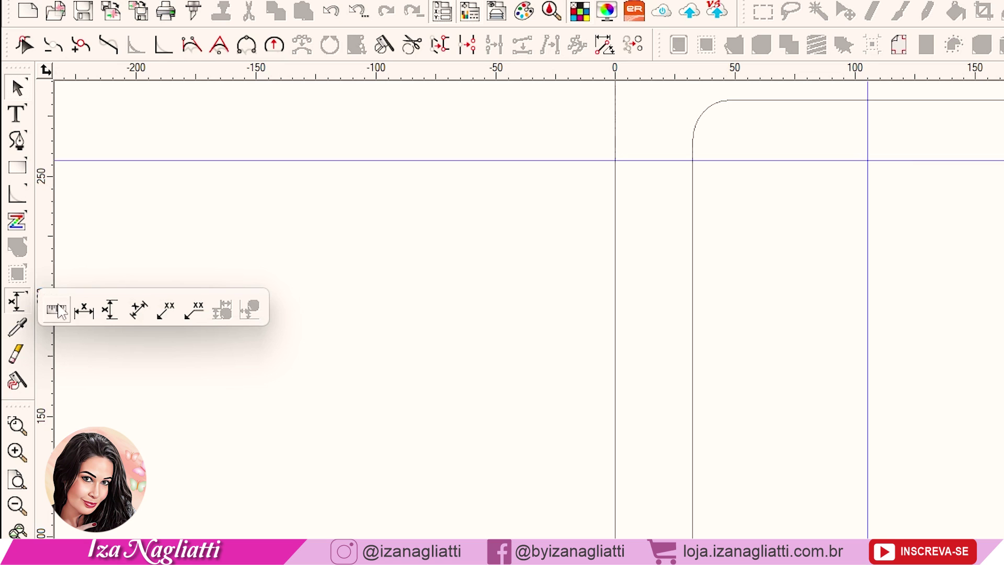
left_click(84, 311)
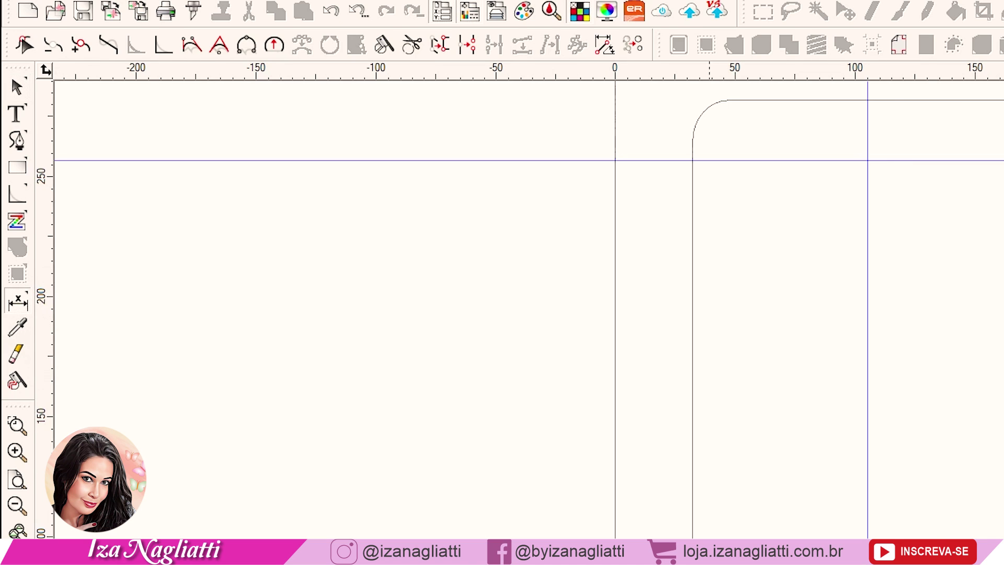
left_click(407, 448)
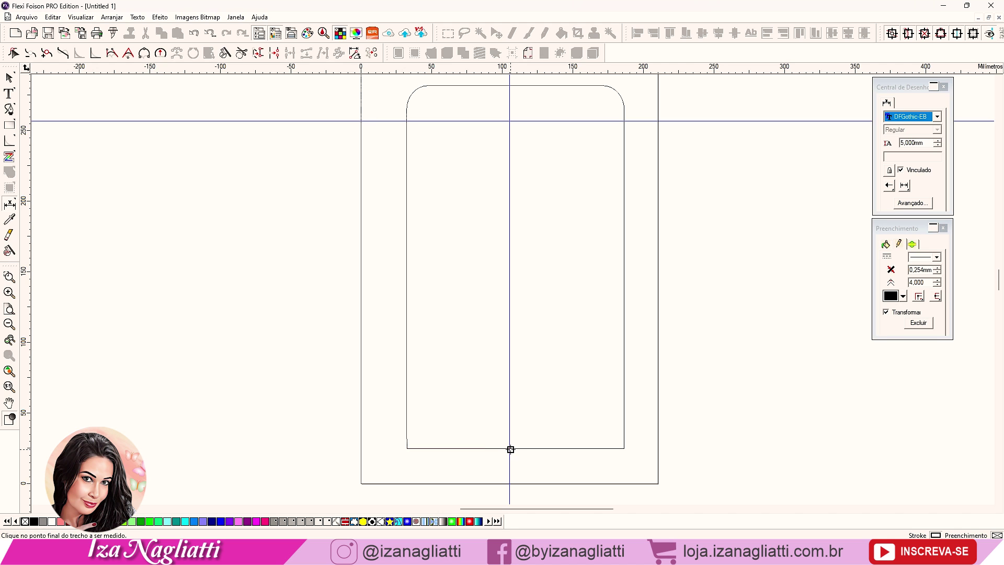
left_click(509, 448)
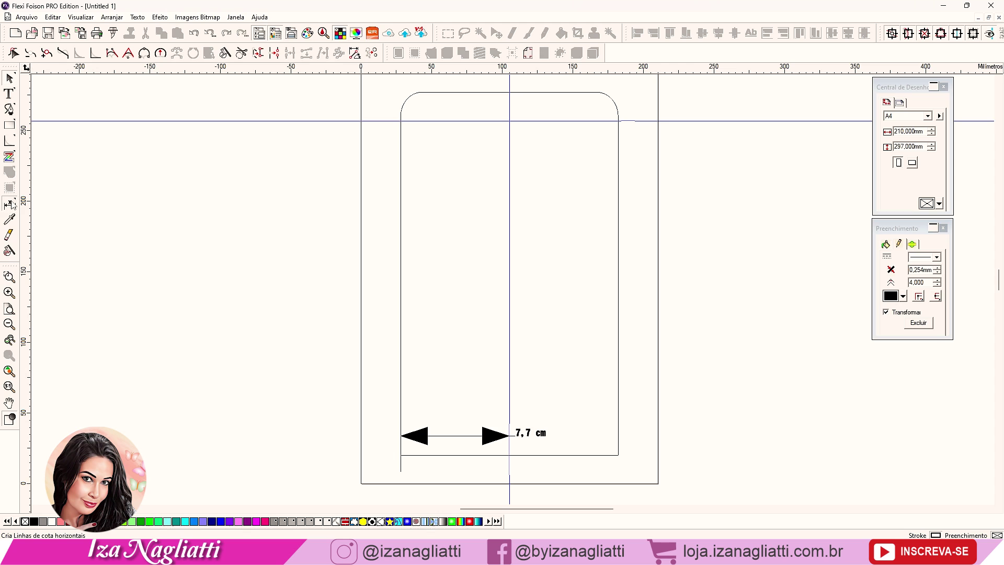
left_click_drag(10, 204, 65, 215)
left_click(65, 213)
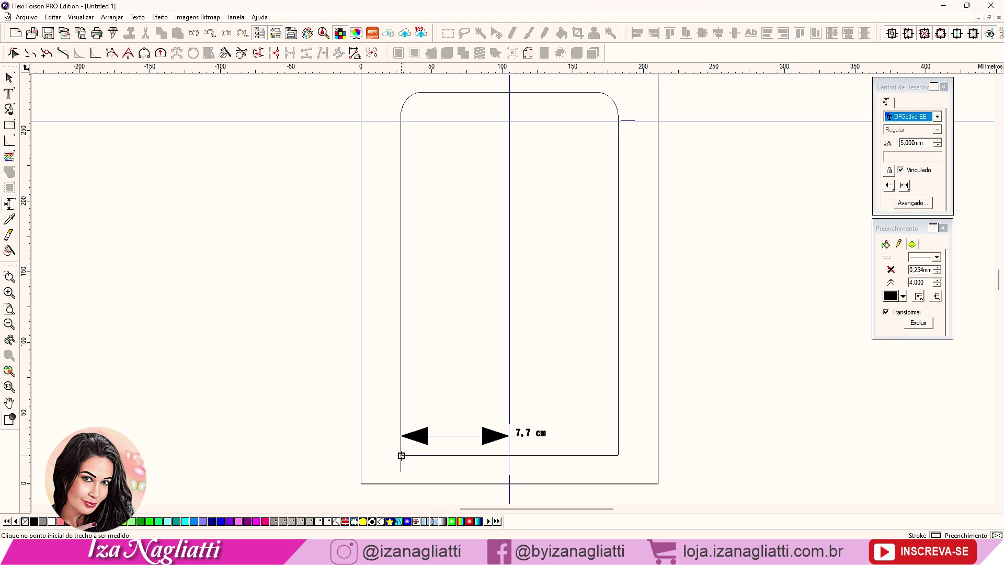
left_click(400, 455)
left_click(401, 368)
left_click(382, 378)
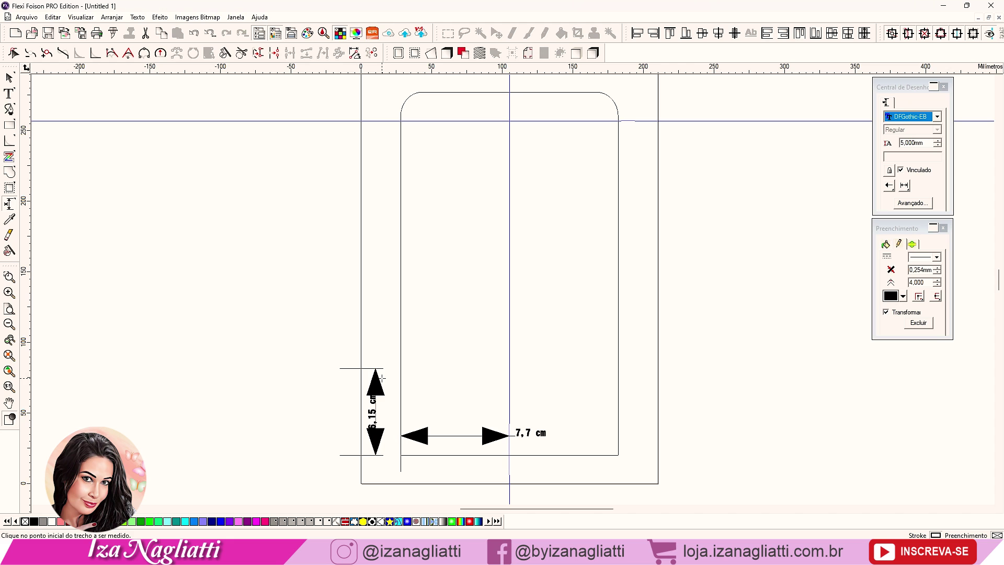
key("space")
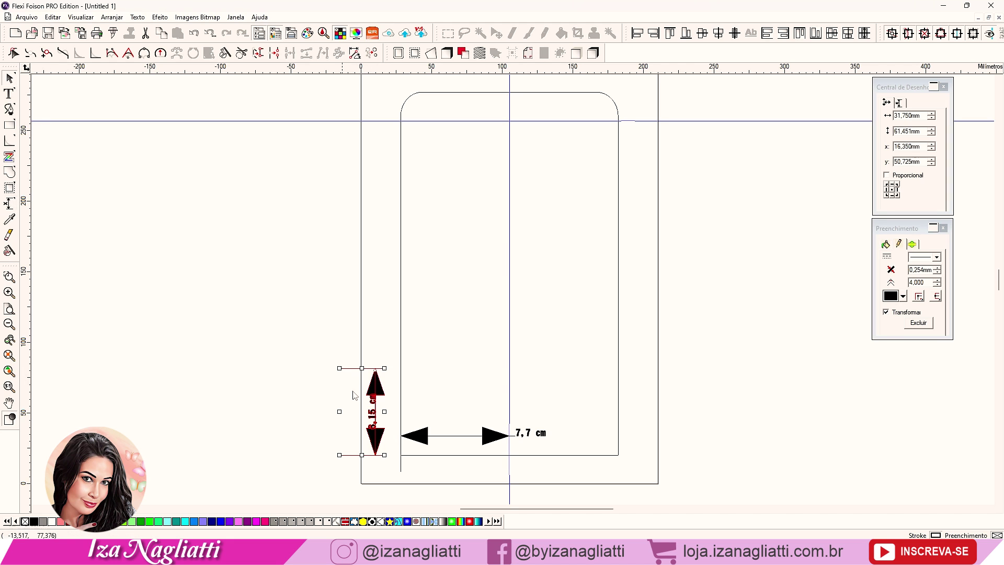
left_click_drag(362, 369, 392, 360)
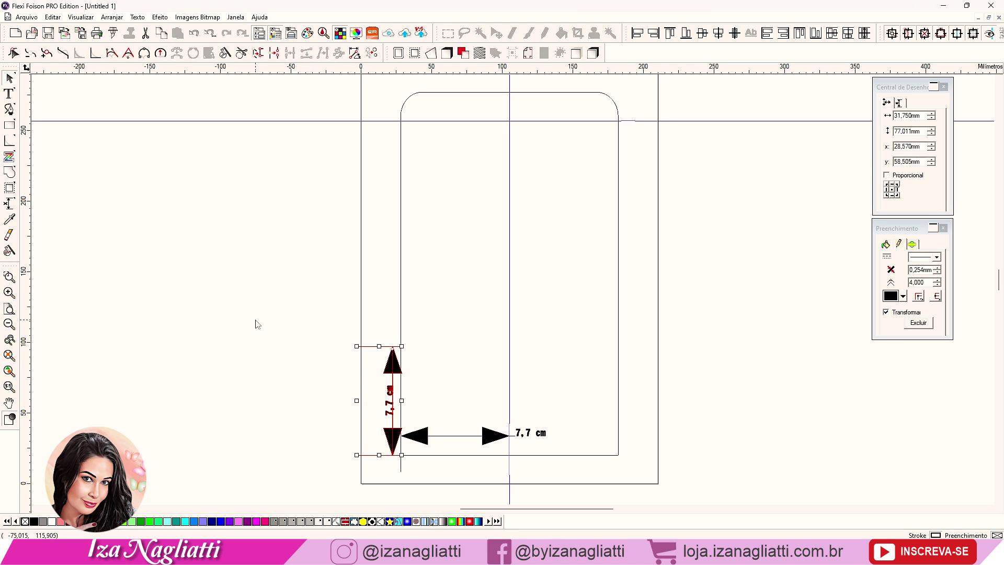
left_click(455, 377)
- Add a horizontal guide at the 7,7 cm height, delete both dimensions and select the outline
left_click_drag(407, 75, 400, 347)
left_click(394, 377)
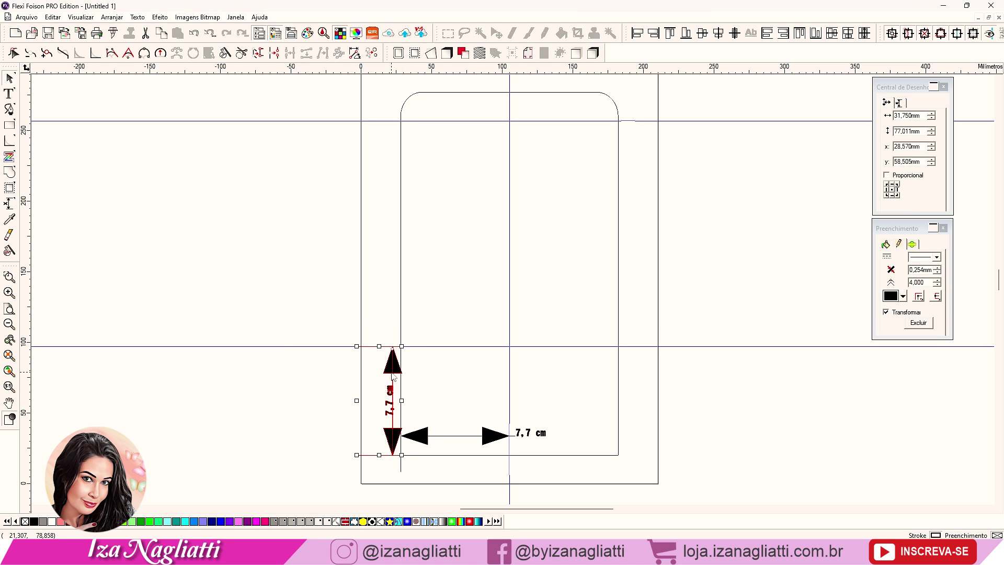
key("Delete")
left_click(487, 439)
key("Delete")
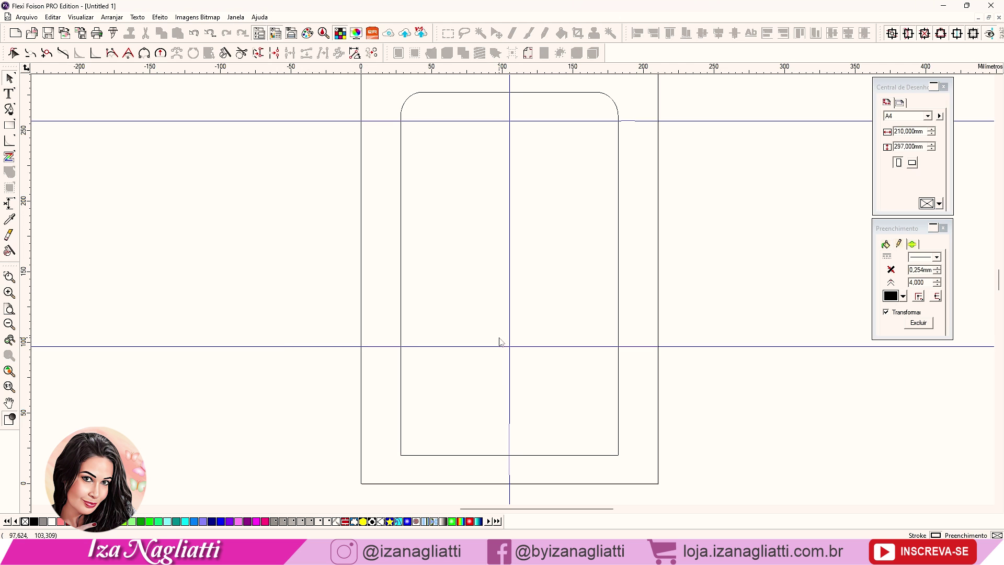
left_click(401, 381)
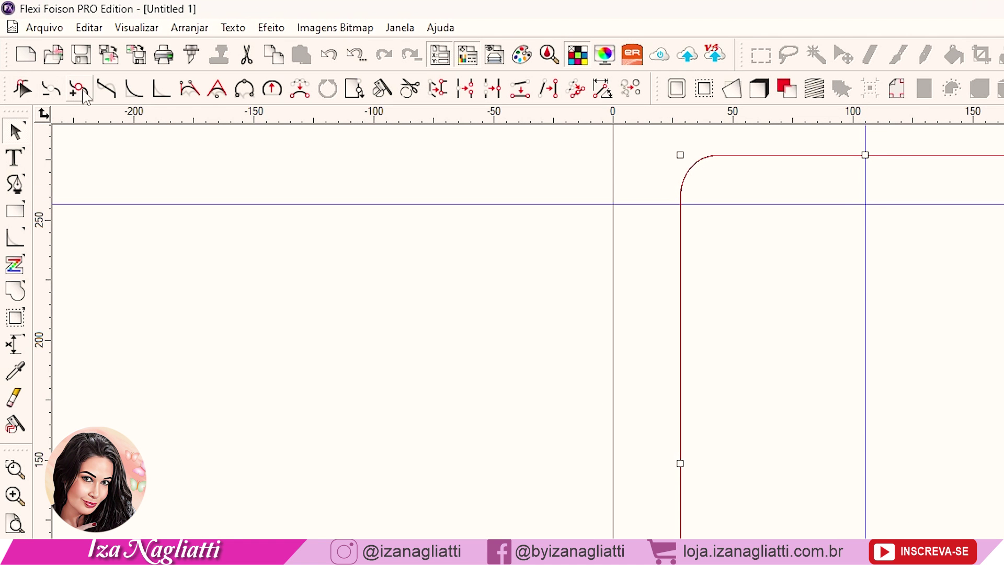
left_click(78, 90)
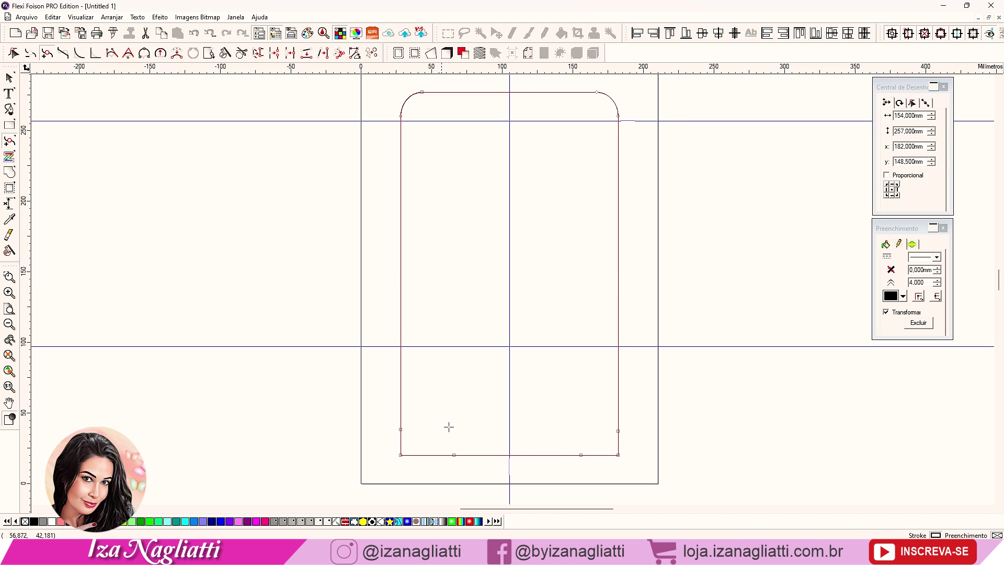
- Add a point at the middle of the outline's bottom edge and select it with the node tool
left_click(481, 455)
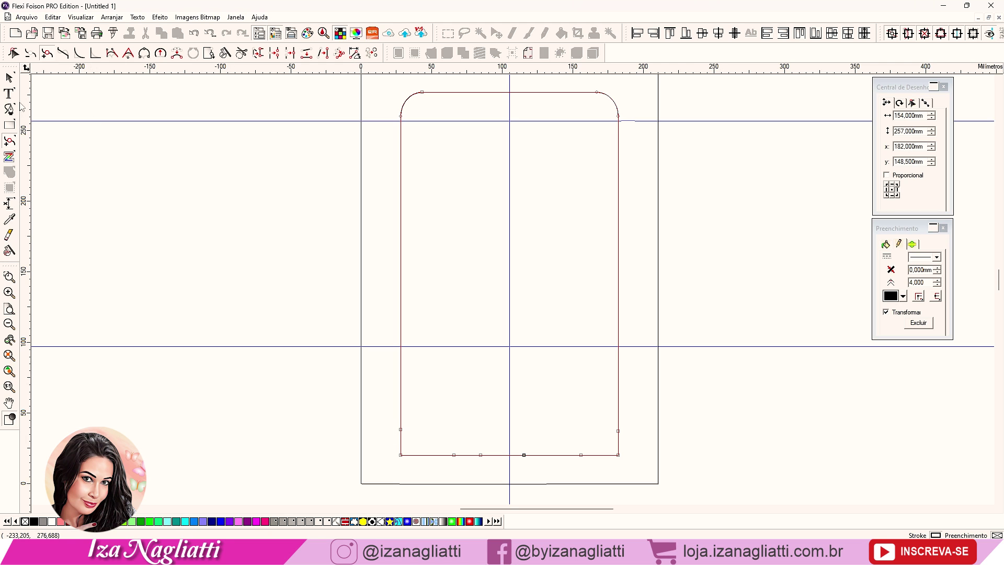
left_click(15, 54)
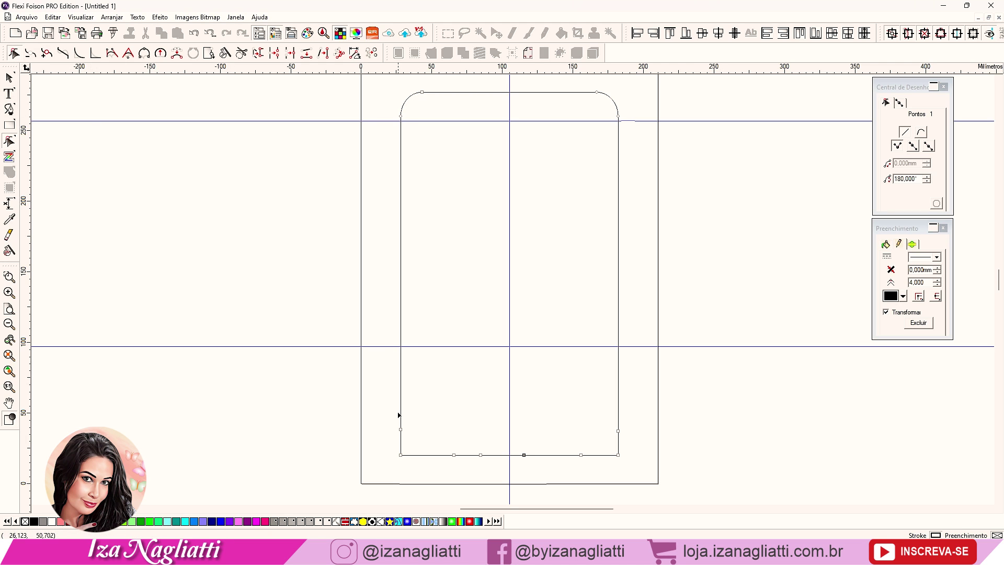
left_click_drag(386, 414, 638, 443)
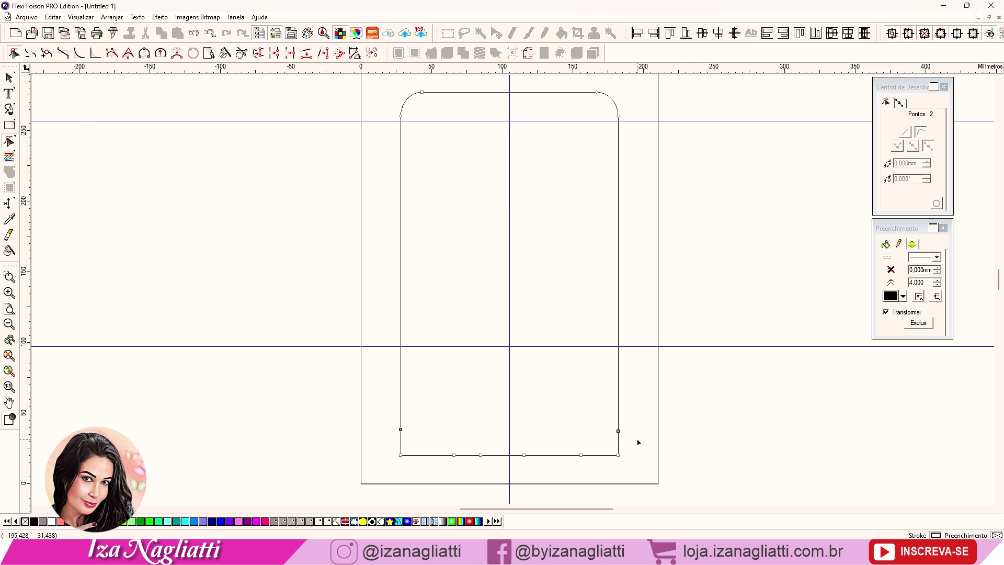
left_click_drag(357, 429, 648, 501)
left_click(481, 455)
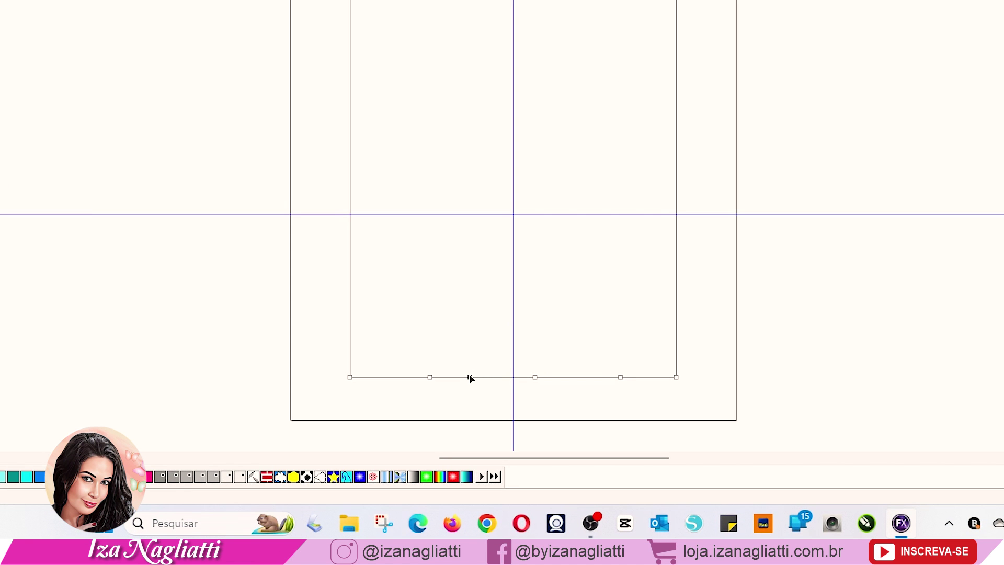
- Pull the new bottom point up to the guide and move its neighbours inward to form a narrow V notch
left_click_drag(469, 376, 513, 214)
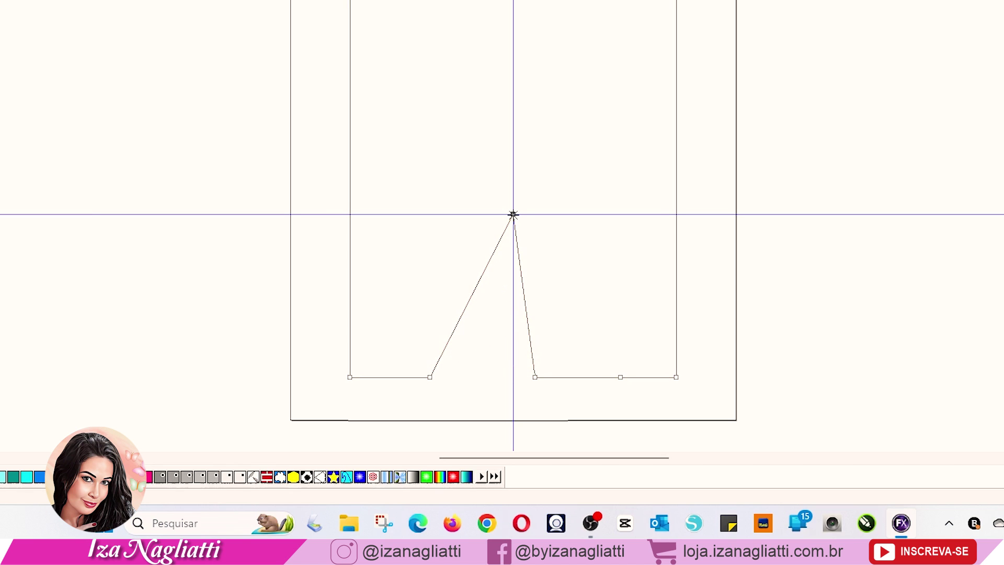
left_click(430, 377)
left_click_drag(430, 377, 500, 363)
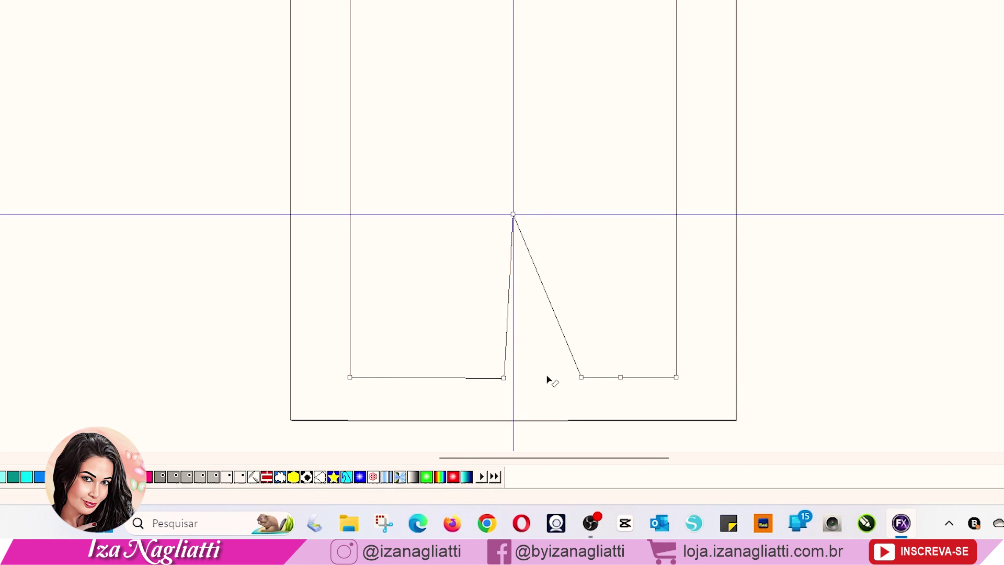
scroll(547, 377, "up", 10)
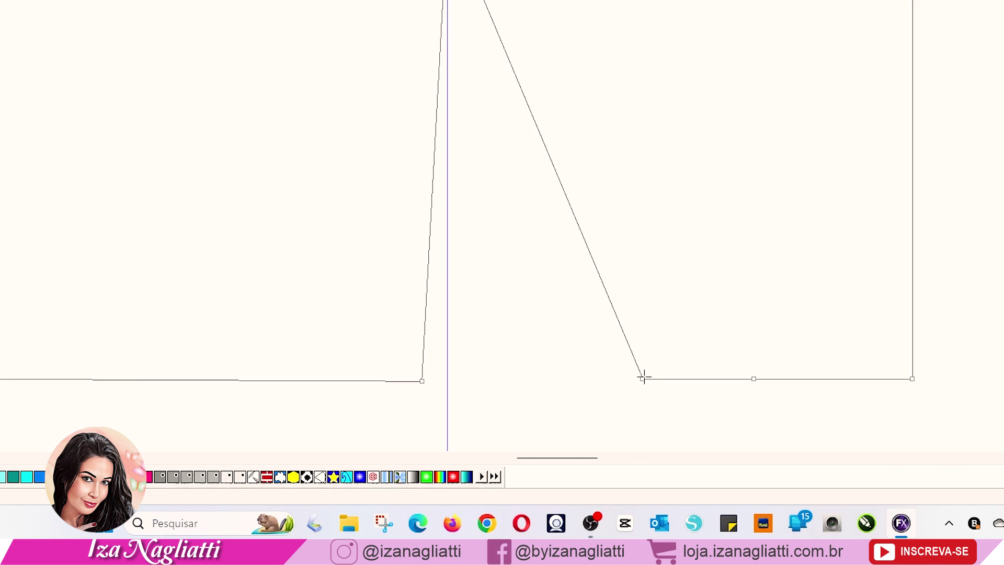
left_click_drag(642, 380, 470, 389)
left_click(913, 378)
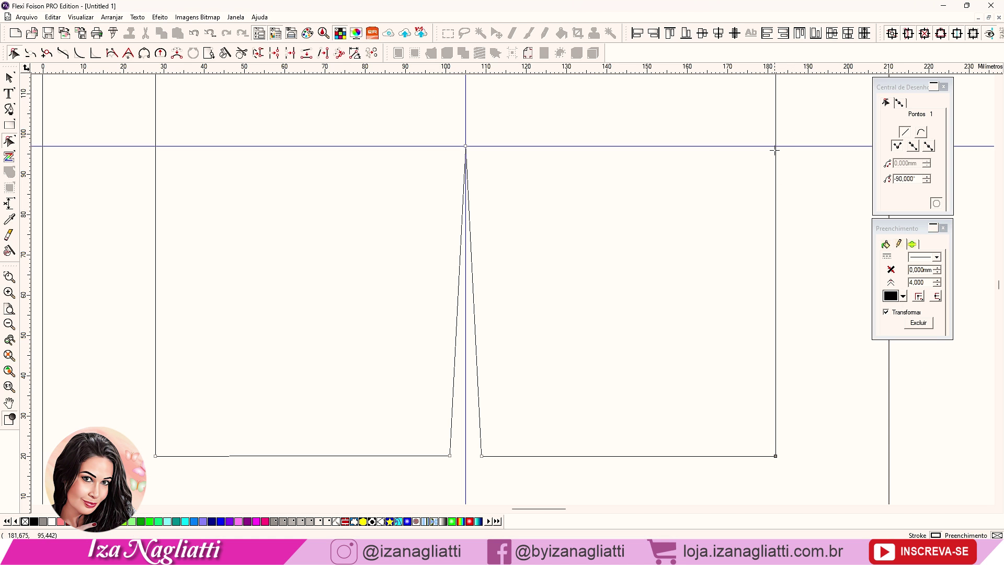
- Make the frame's corner points sharp corners, undoing an accidental curve on the right edge
left_click(47, 53)
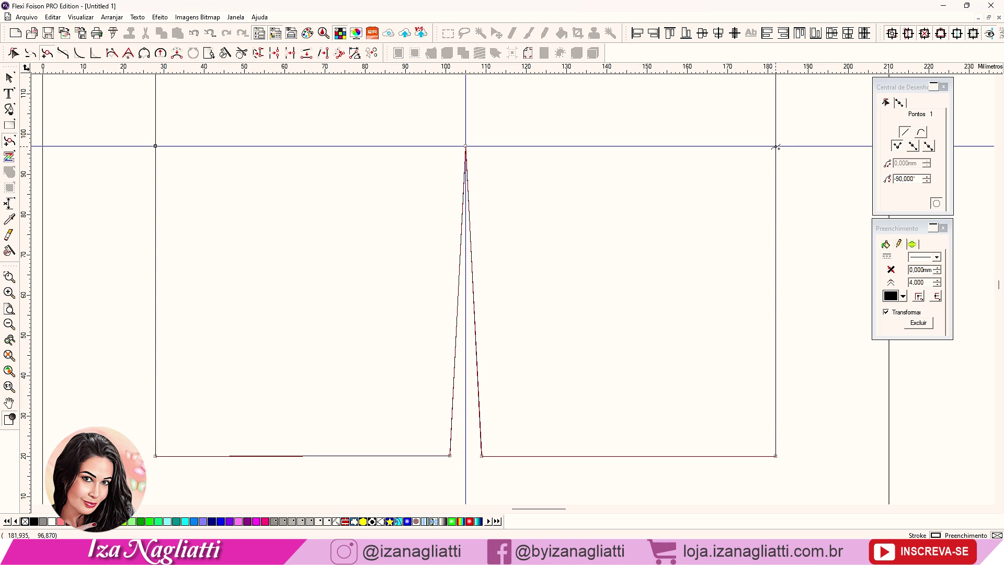
left_click(14, 52)
mouse_move(793, 467)
left_mouse_down()
mouse_move(761, 445)
mouse_move(766, 456)
left_mouse_up()
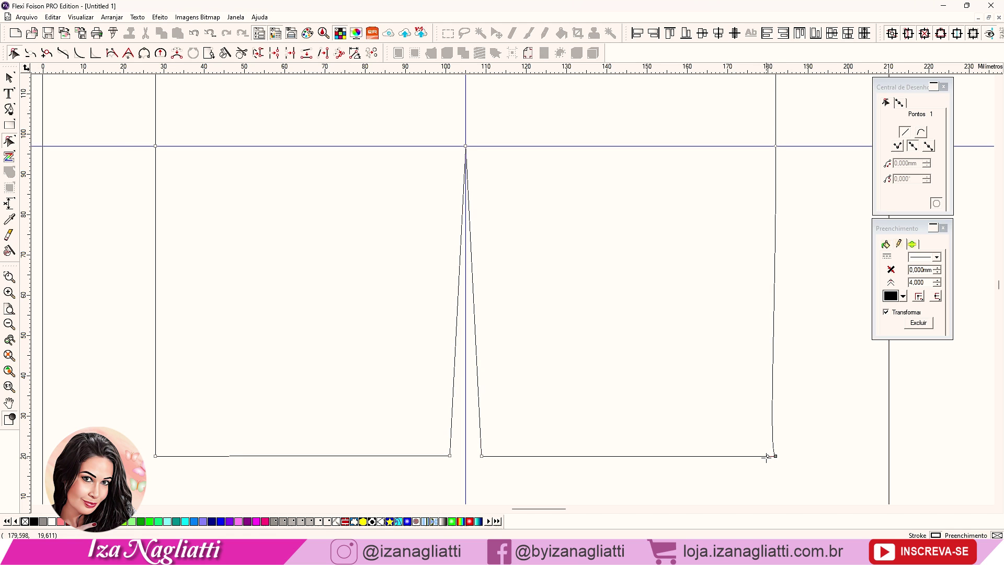
key("ctrl+z")
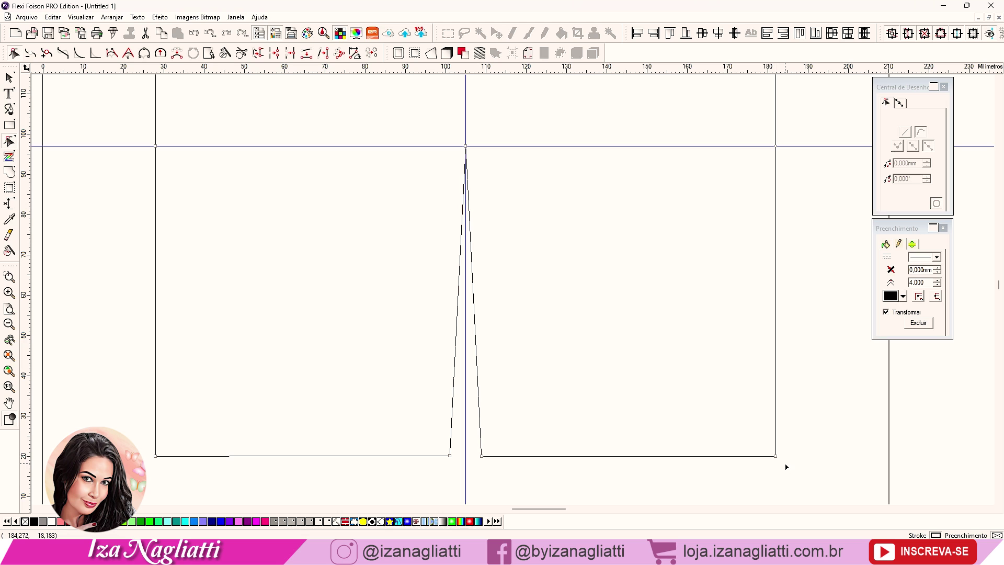
left_click_drag(786, 467, 768, 449)
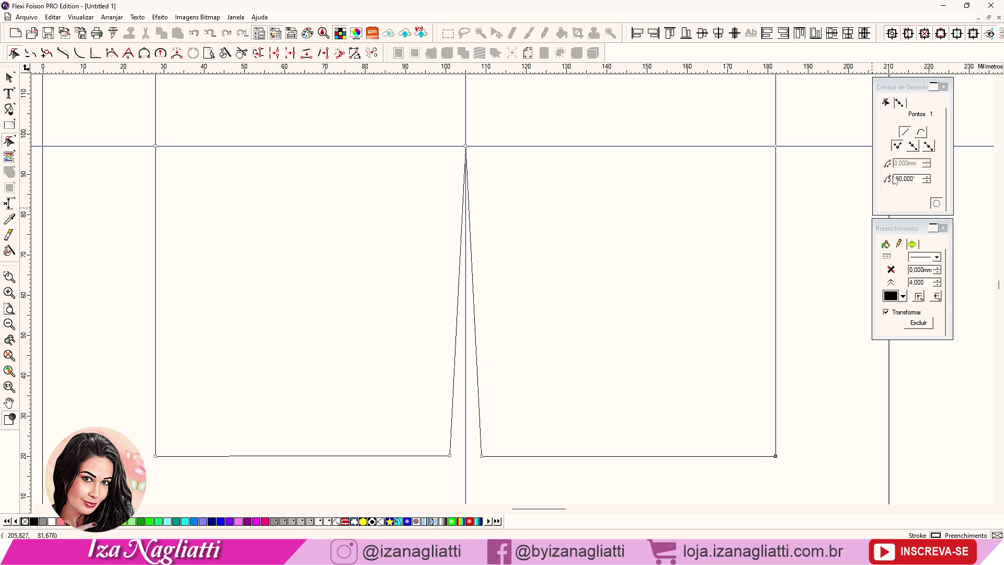
left_click_drag(789, 161, 763, 139)
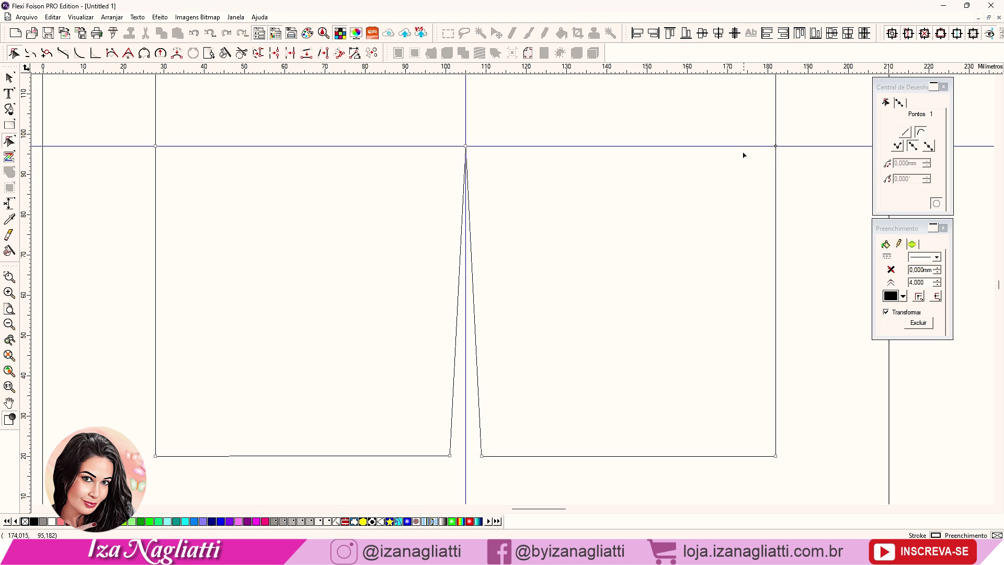
left_click_drag(789, 466, 763, 444)
left_click(906, 135)
left_click_drag(816, 170, 751, 125)
left_click(905, 133)
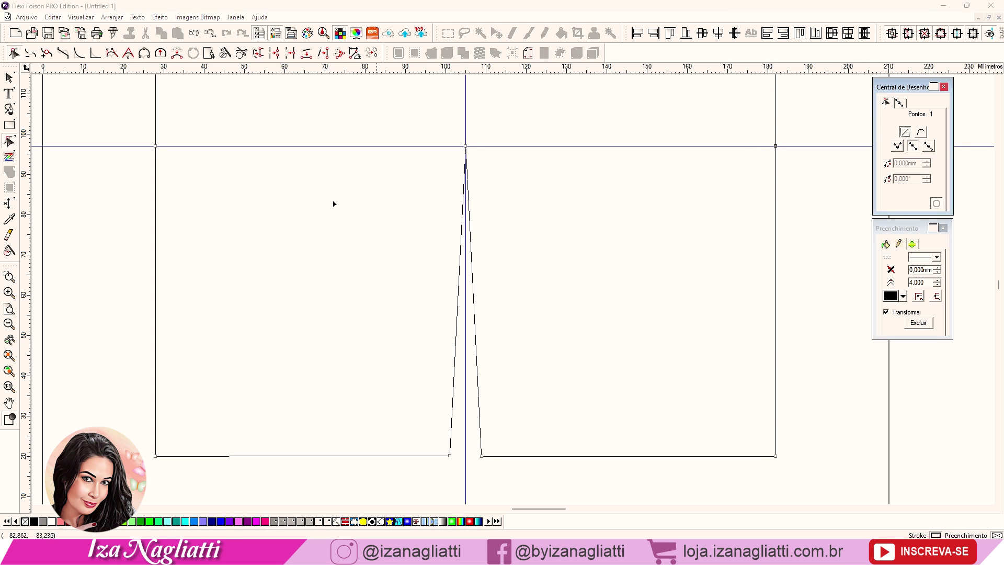
left_click_drag(128, 171, 178, 128)
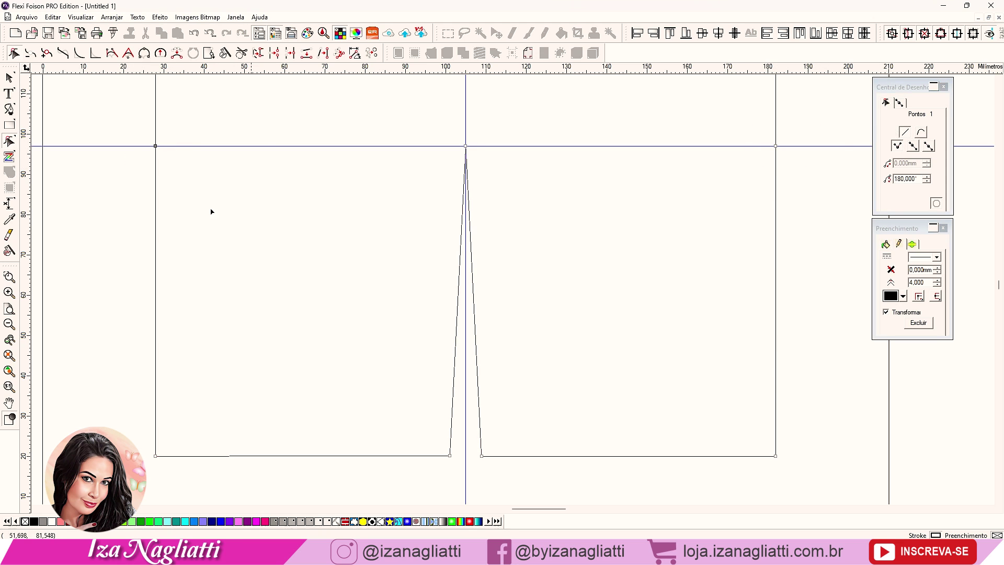
left_click_drag(137, 434, 185, 475)
- Slant both lower sides inward and raise the right panel's bottom edge
left_click(770, 454)
left_click_drag(776, 456, 768, 456)
left_click(155, 456)
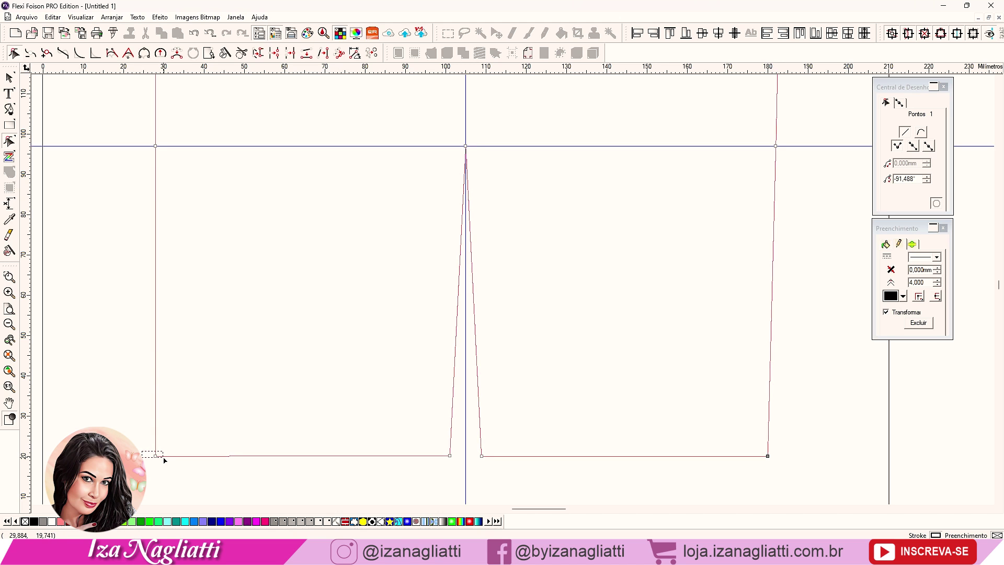
left_click_drag(156, 456, 164, 456)
left_click(682, 475)
left_click_drag(476, 412, 476, 413)
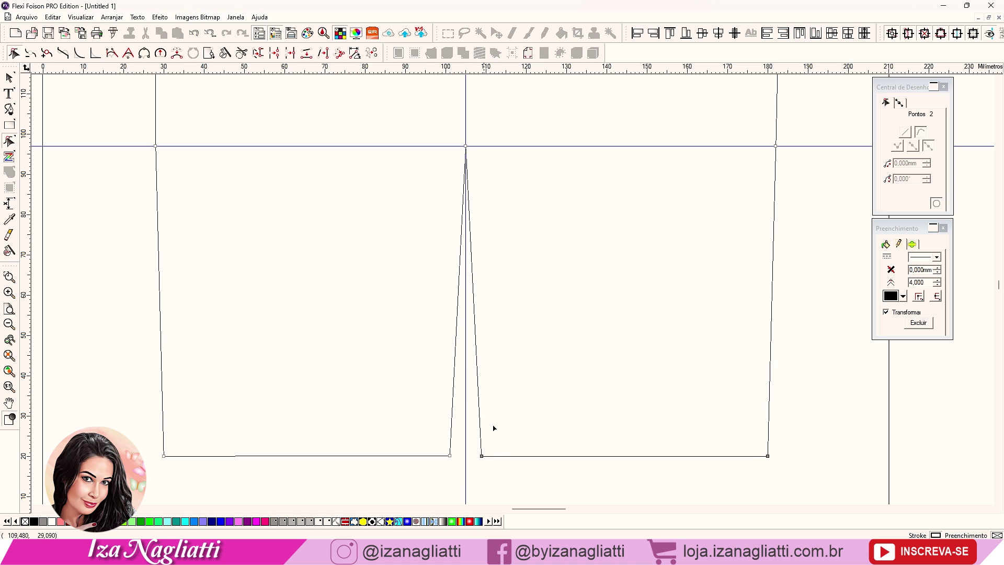
left_click_drag(481, 458, 480, 314)
scroll(527, 314, "down", 4)
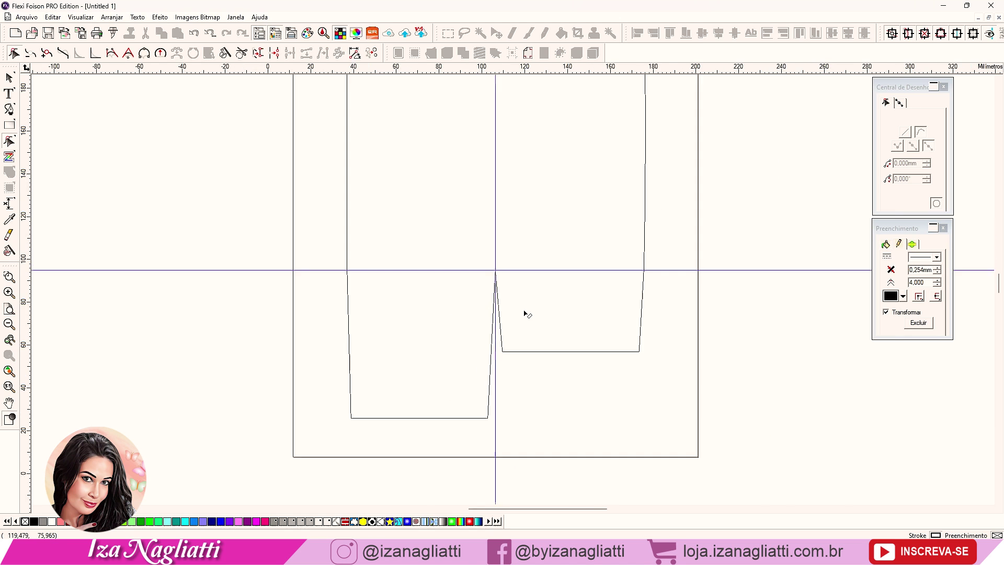
- Add a point high on the right edge and straighten the right curve node and side segment
left_click(48, 54)
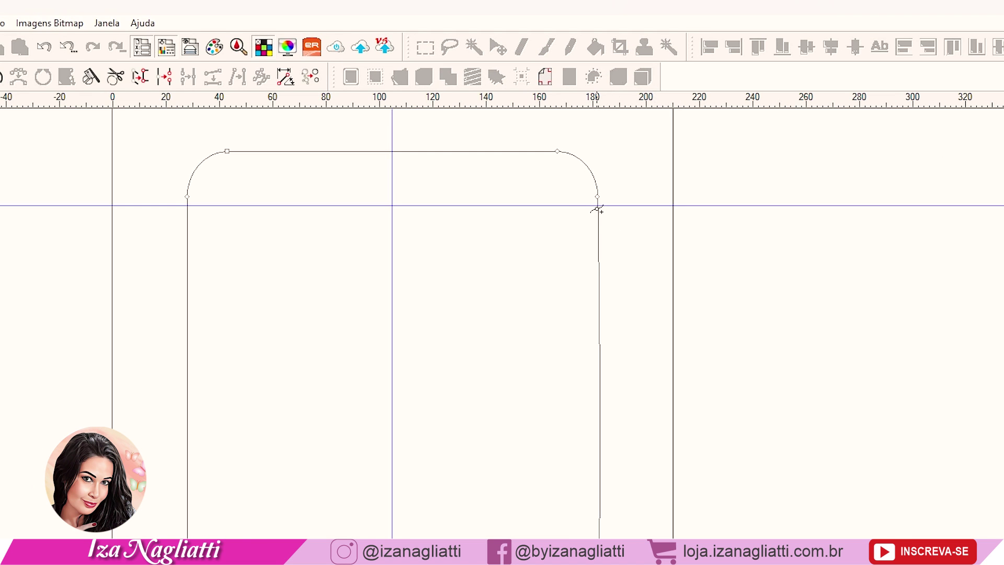
left_click(598, 210)
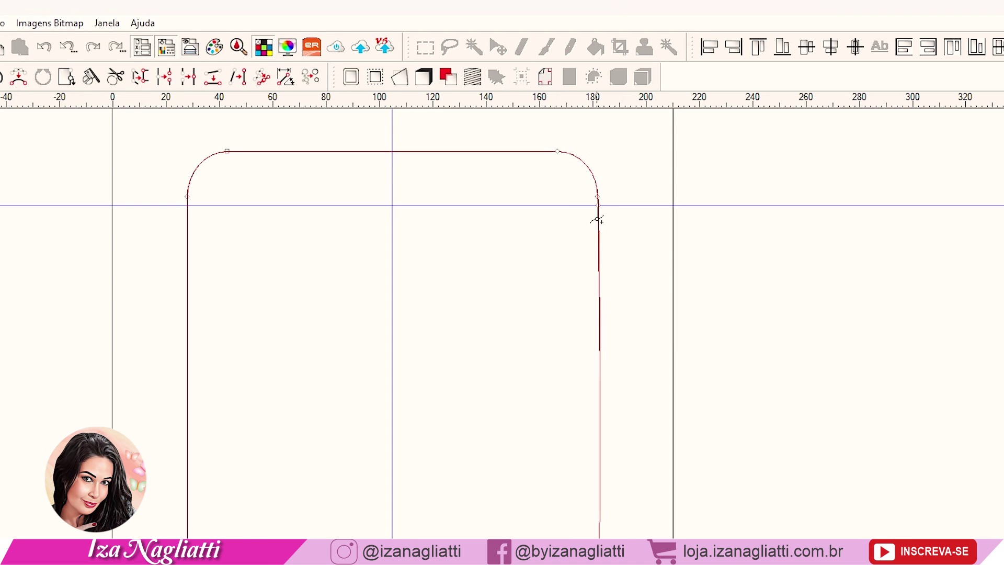
left_click(598, 217)
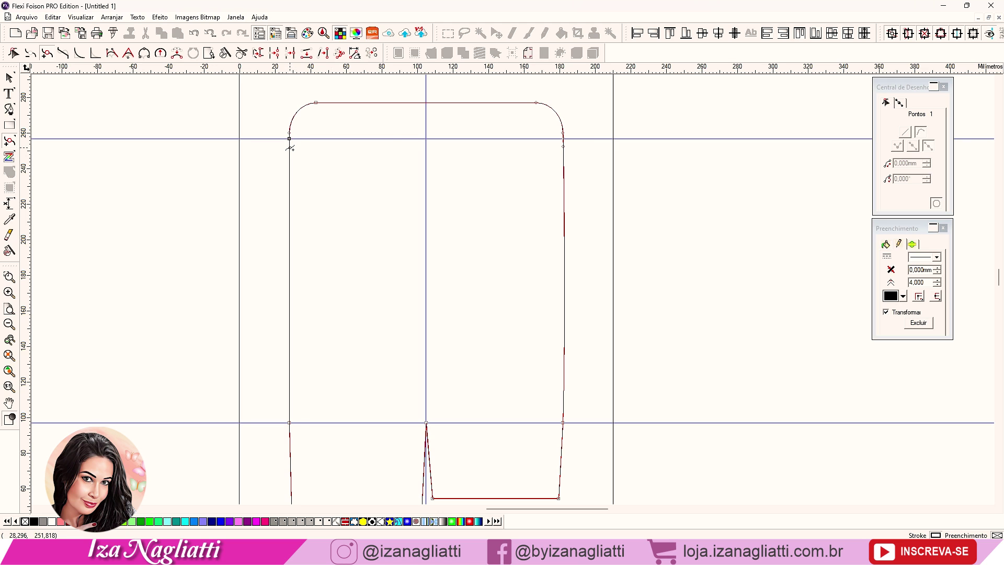
left_click(289, 147)
left_click(47, 53)
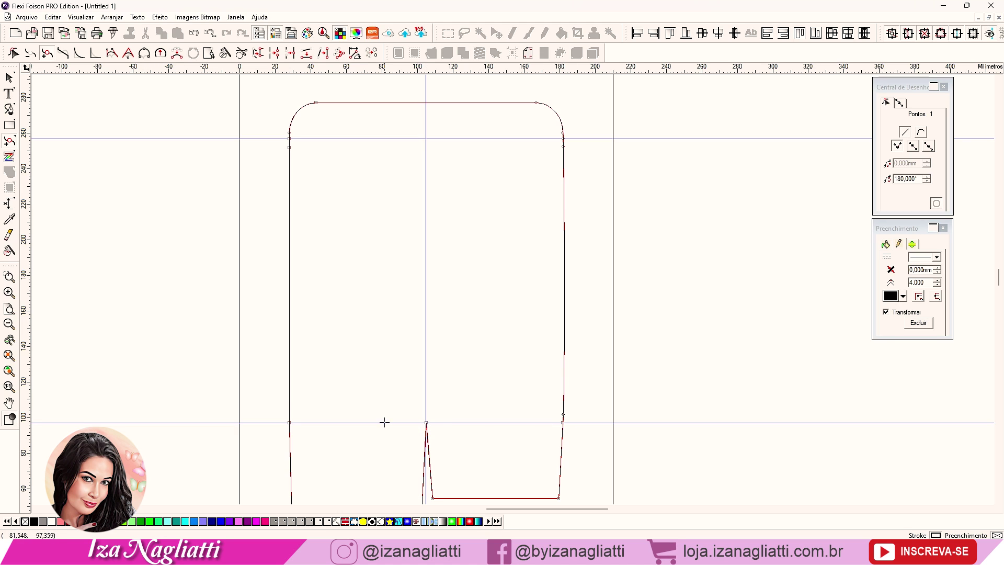
left_click(562, 138)
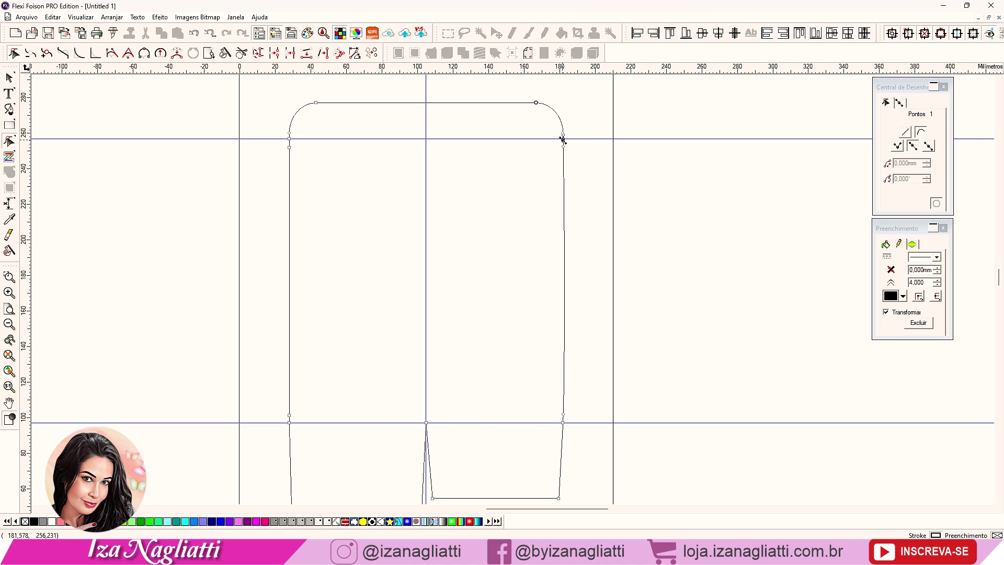
left_click(906, 132)
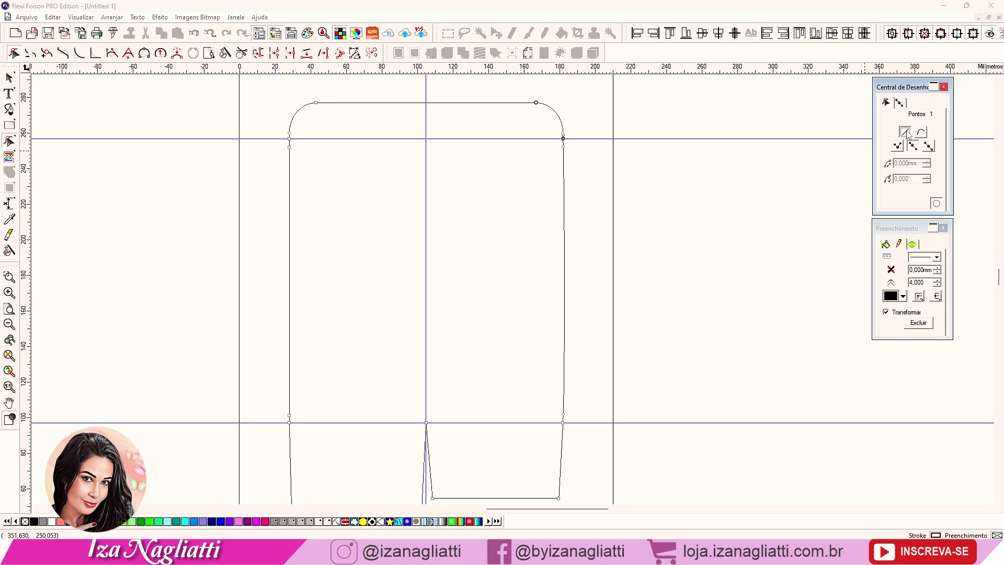
left_click(290, 138)
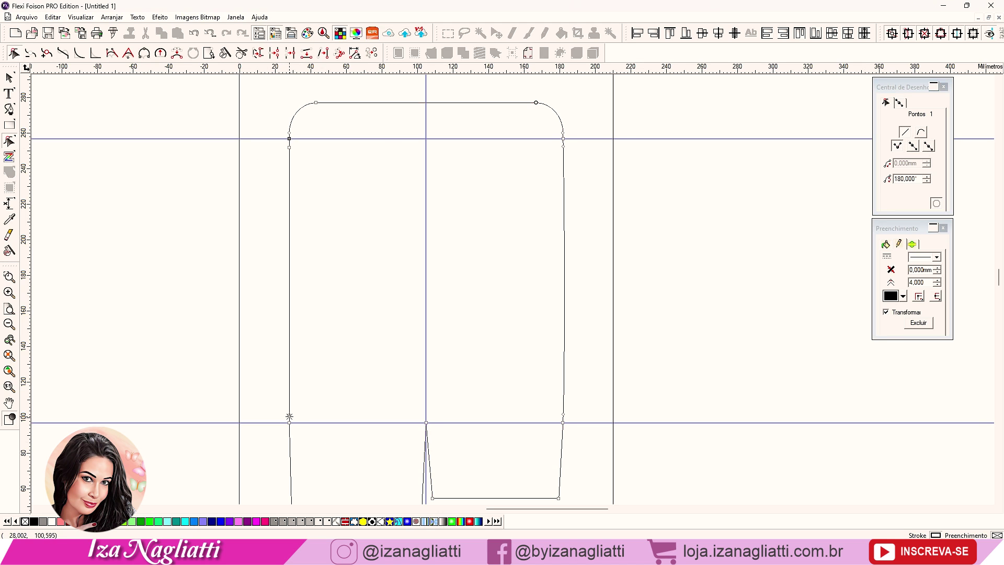
left_click(563, 414)
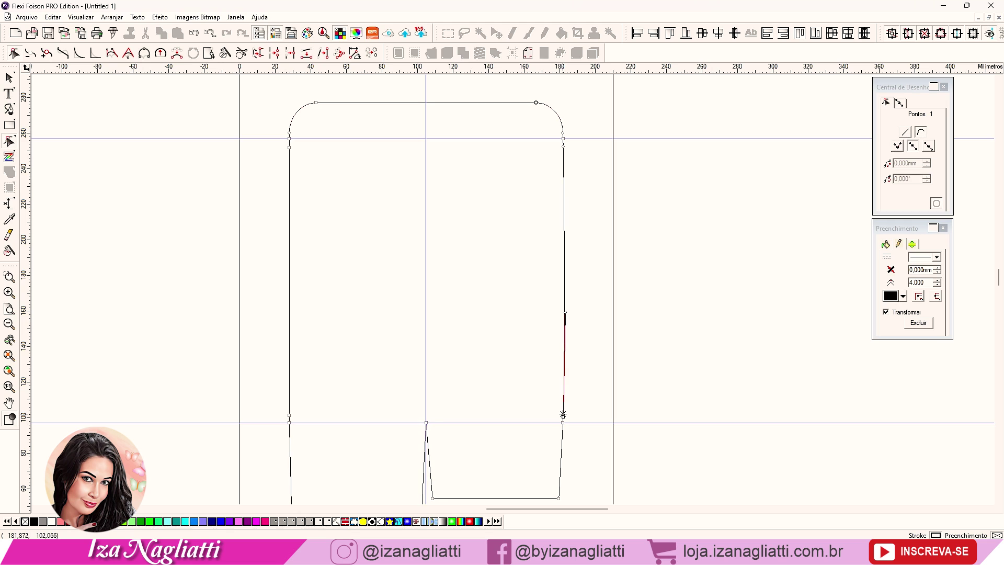
left_click(905, 133)
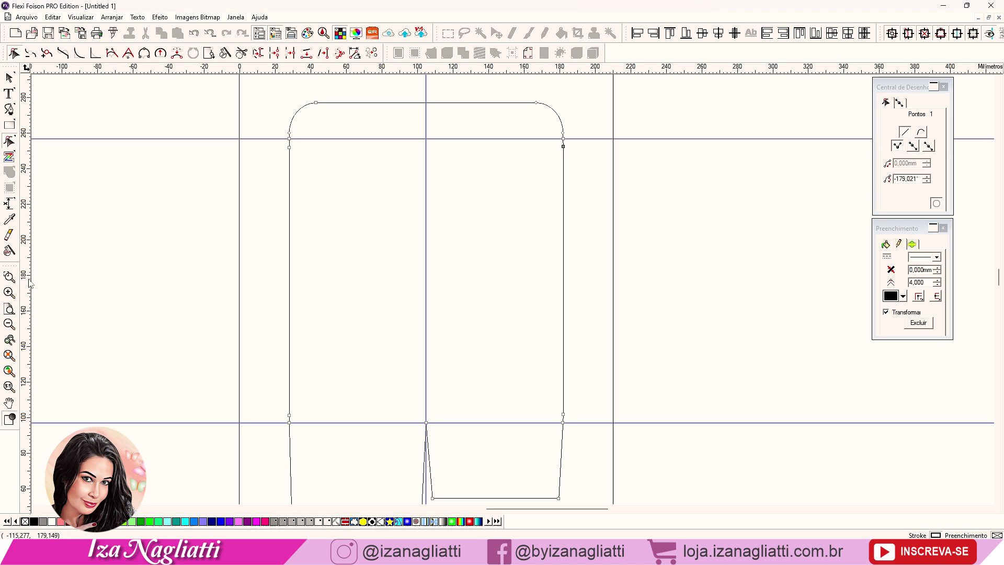
- Add a vertical guide right of the box and pull the right-side nodes onto it, forming a flap
left_click_drag(29, 283, 576, 281)
left_click_drag(564, 147, 577, 146)
left_click_drag(565, 414, 577, 413)
- Draw a straight diagonal fold line from the upper-right corner down to the notch's peak
scroll(613, 216, "down", 5)
scroll(612, 216, "up", 7)
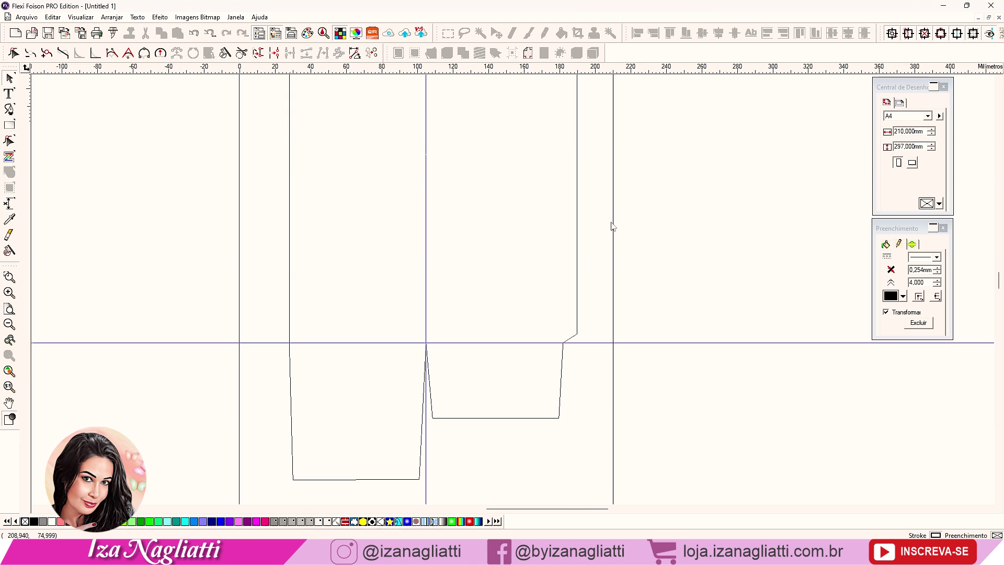
scroll(613, 226, "down", 2)
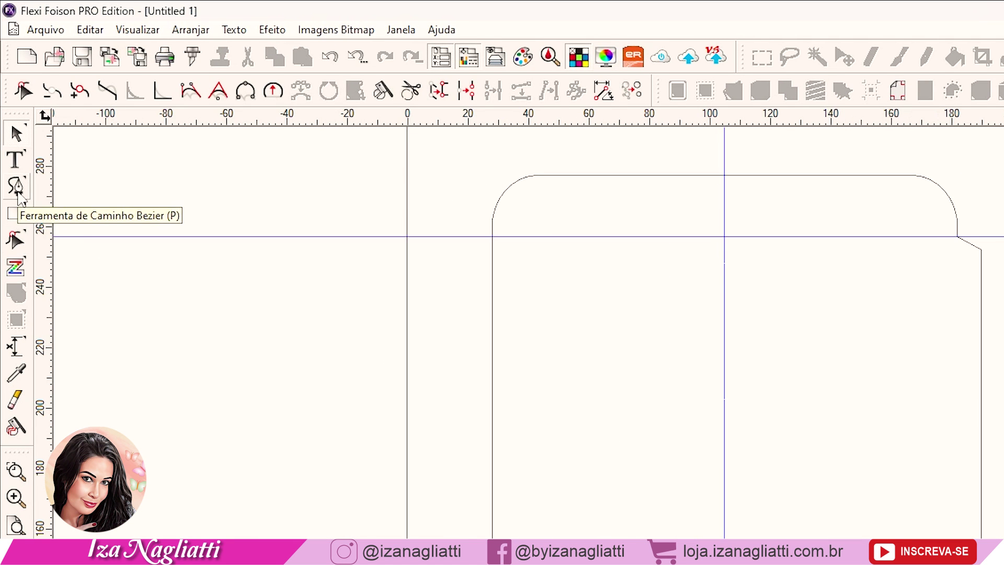
left_click(18, 192)
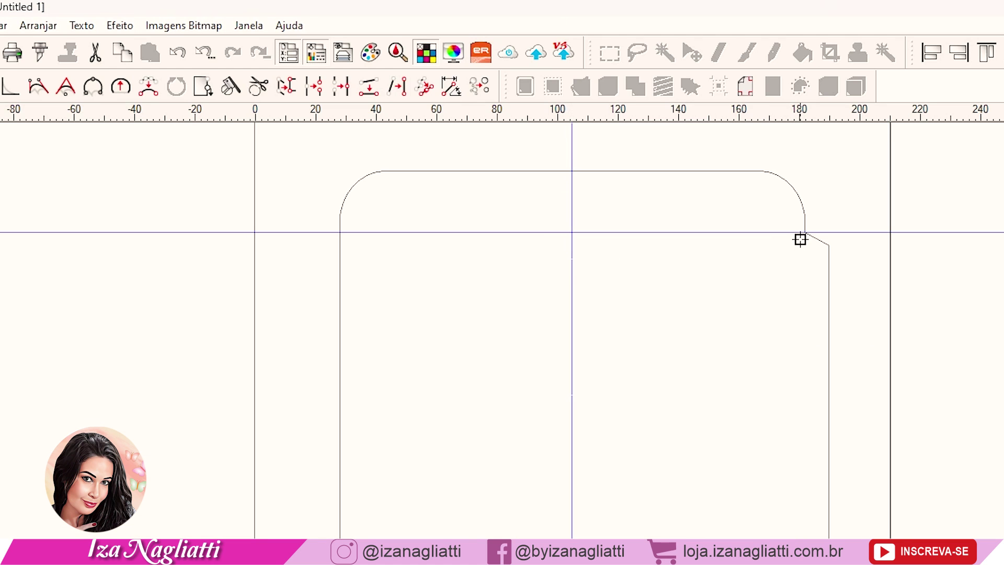
left_click(800, 235)
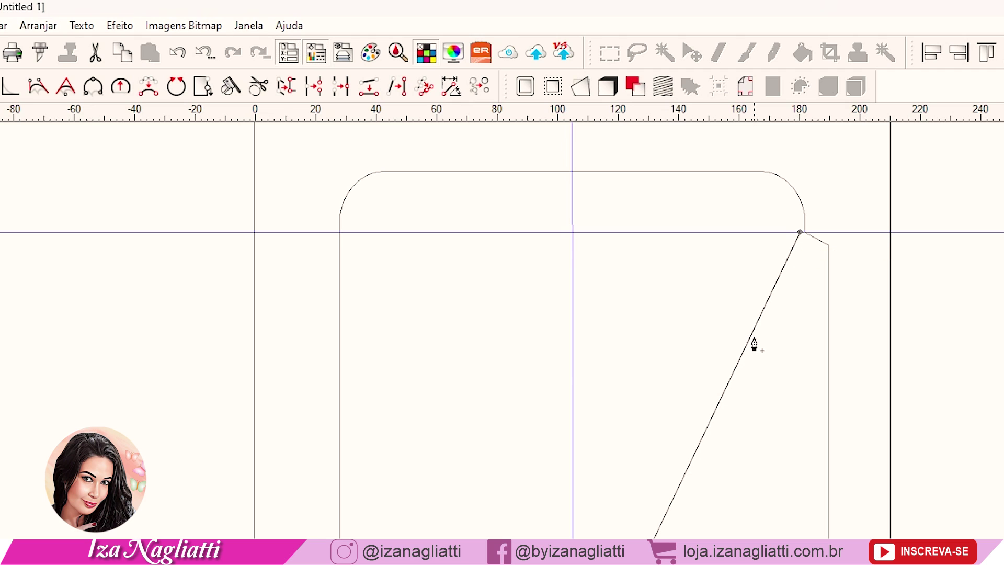
left_click(9, 78)
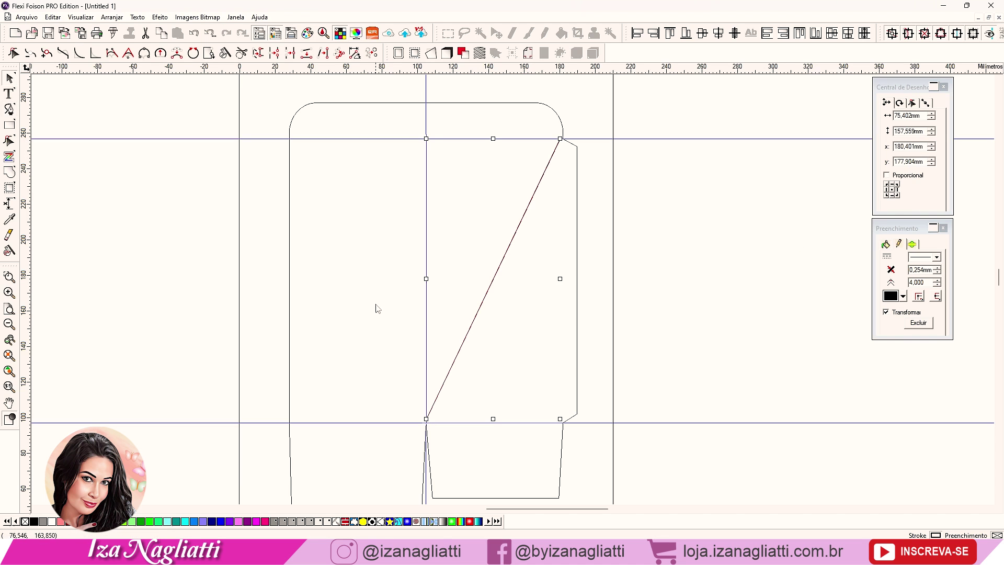
- Mirror a copy of the diagonal fold line onto the box's left side, forming a V
left_click_drag(494, 279, 375, 270)
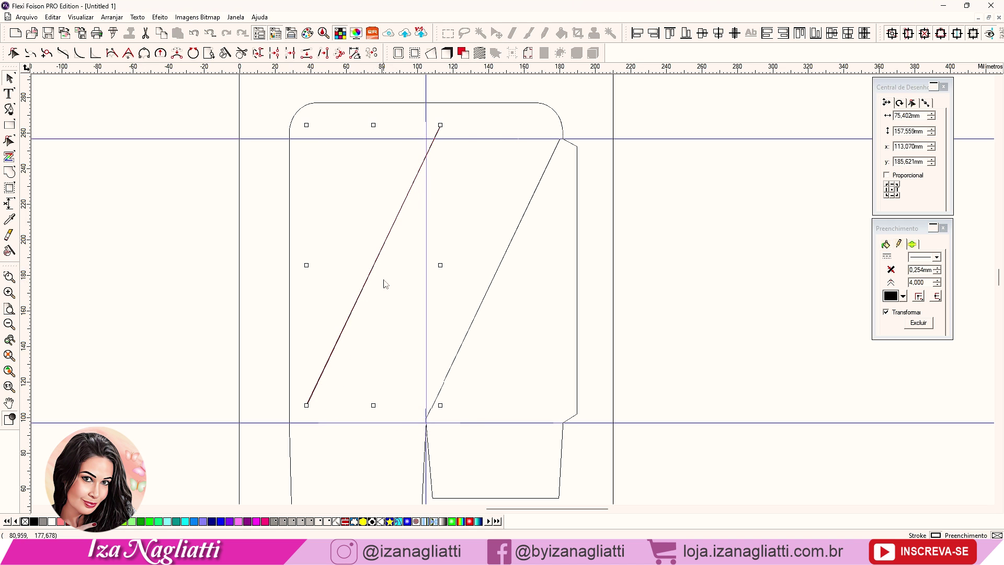
left_click(113, 17)
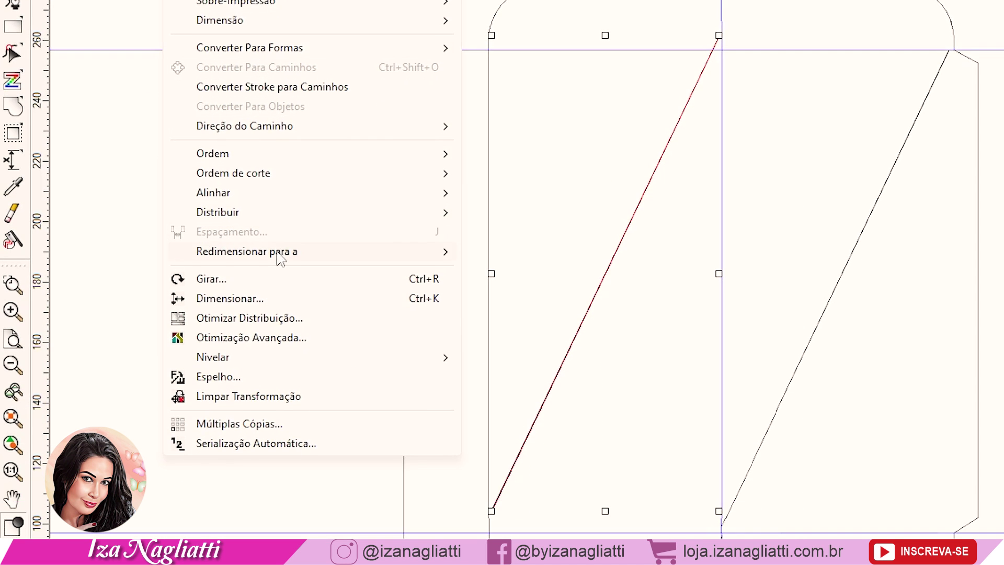
left_click(255, 376)
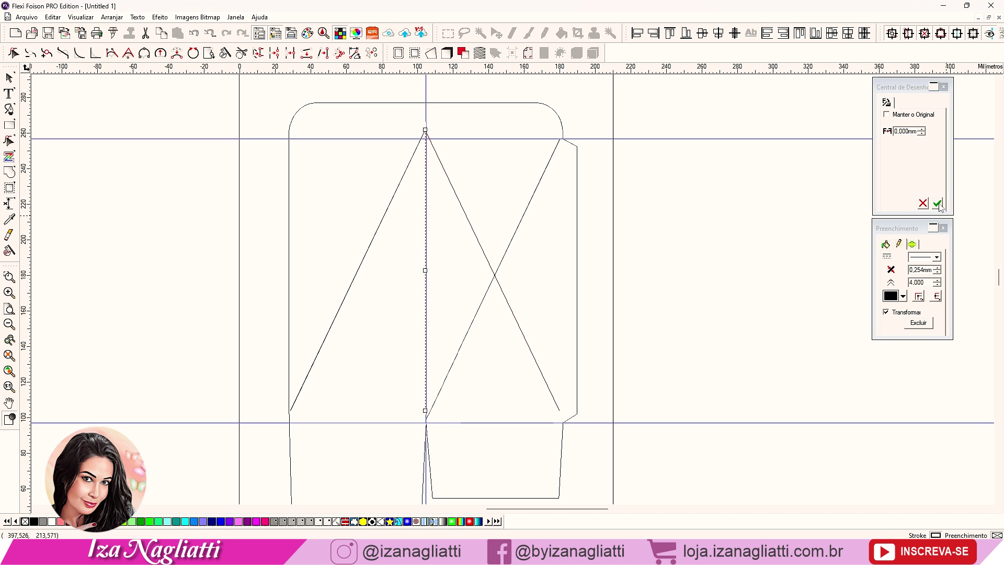
left_click(938, 204)
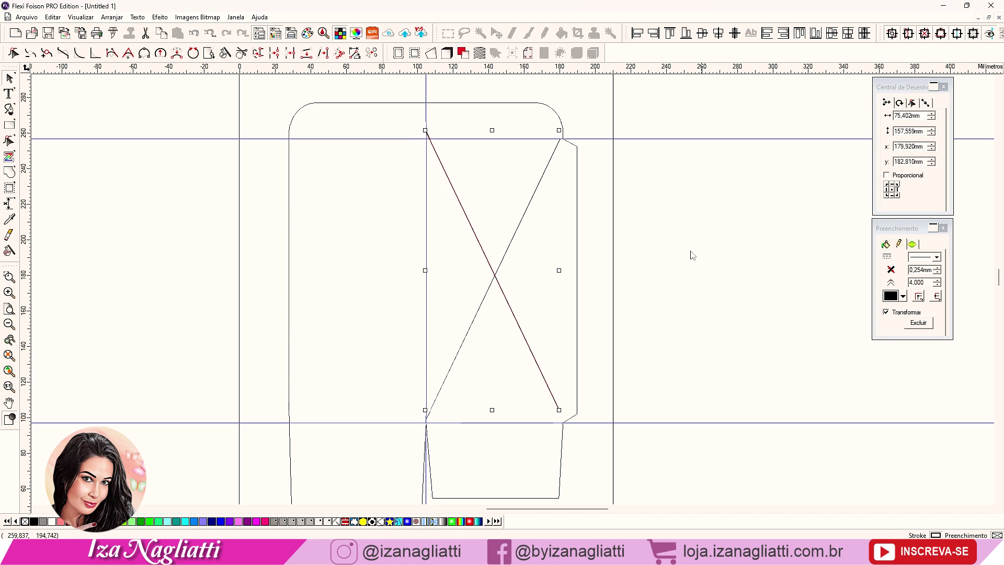
left_click_drag(503, 293, 368, 318)
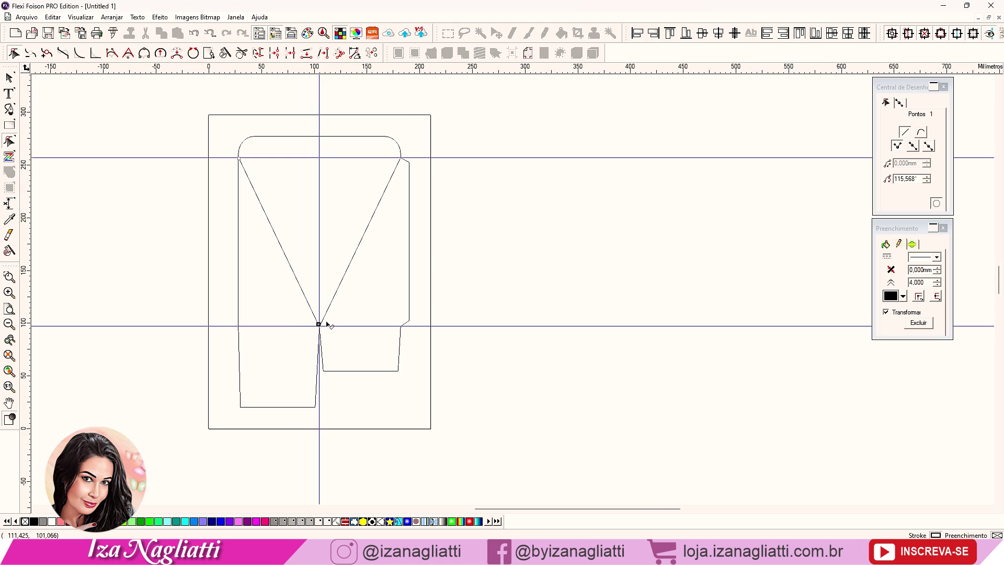
scroll(403, 163, "up", 6)
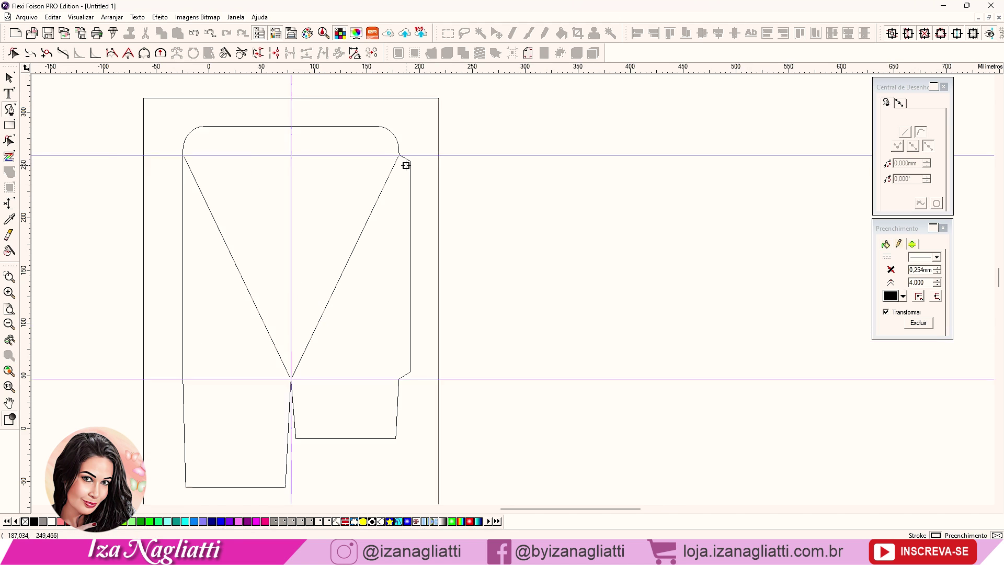
- Draw a vertical fold line inside the right flap
left_click(396, 164)
scroll(399, 231, "down", 5)
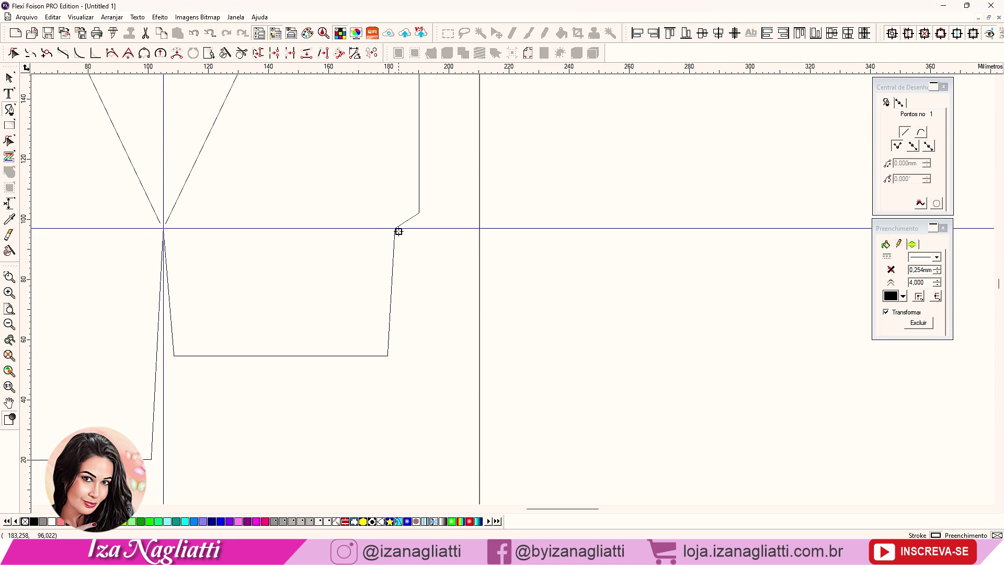
left_click(387, 228, "shift")
scroll(387, 229, "up", 5)
left_click(14, 52)
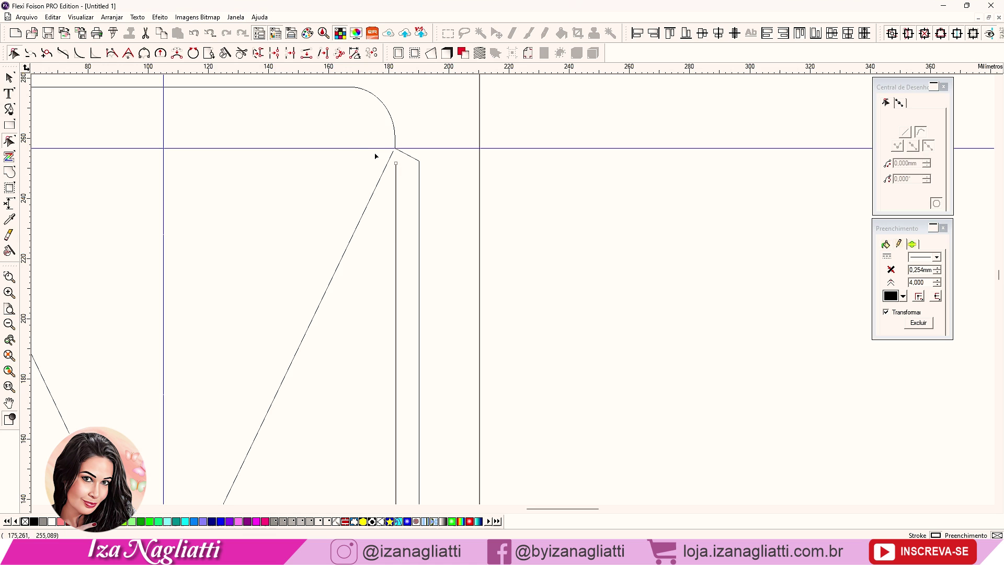
left_click(396, 165)
scroll(363, 356, "up", 3)
scroll(363, 356, "down", 3)
- Draw a hairline horizontal fold line across the lower crease
left_click(10, 110)
scroll(139, 341, "down", 5)
scroll(139, 340, "up", 3)
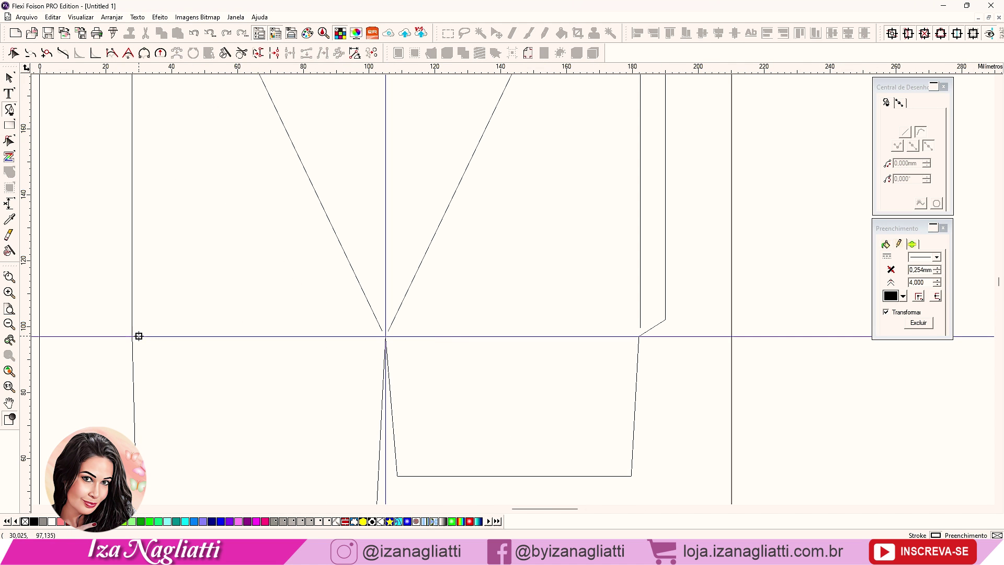
left_click(140, 336)
left_click(627, 337)
left_click(939, 273)
left_click(9, 78)
left_click(74, 141)
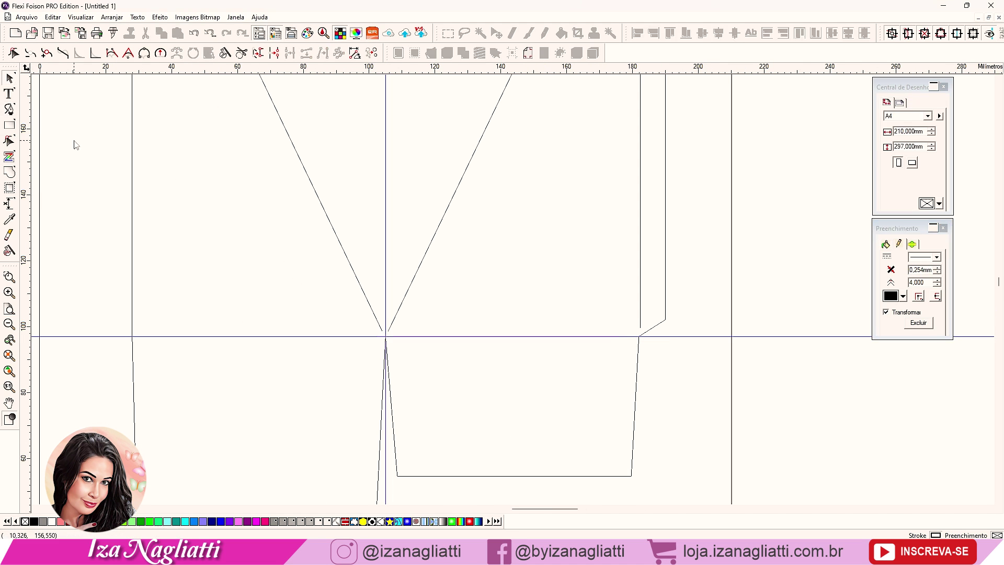
- Delete the horizontal and vertical guides and copy the horizontal line up to the panel's top
left_click(92, 337)
key("Delete")
left_click(386, 247)
key("Delete")
scroll(434, 264, "down", 2)
left_click_drag(332, 454, 332, 204)
left_click(225, 209)
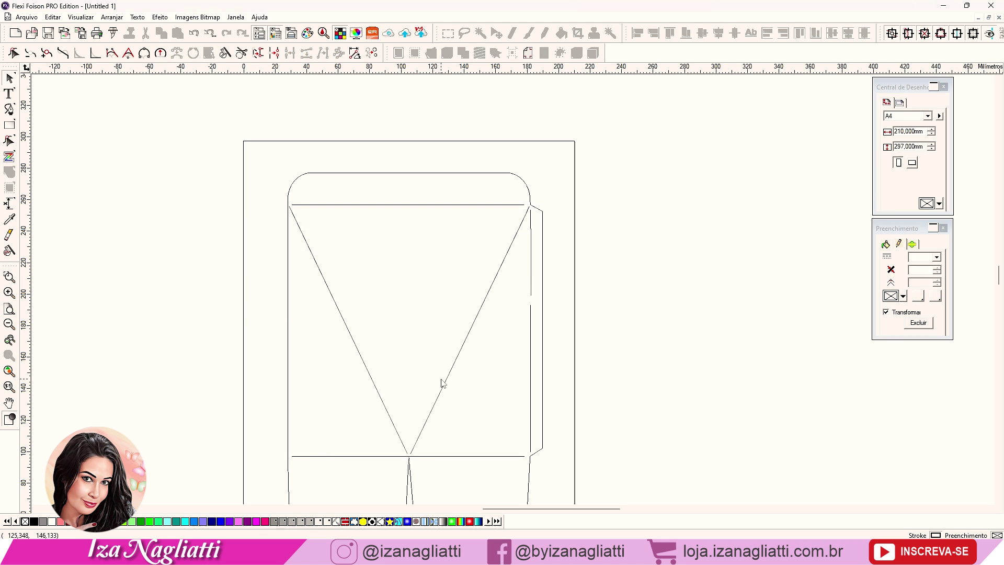
- Give the horizontal, both diagonal and vertical fold lines a dashed style, 3 mm dash, 3 mm gap
scroll(528, 306, "up", 1)
scroll(513, 314, "down", 1)
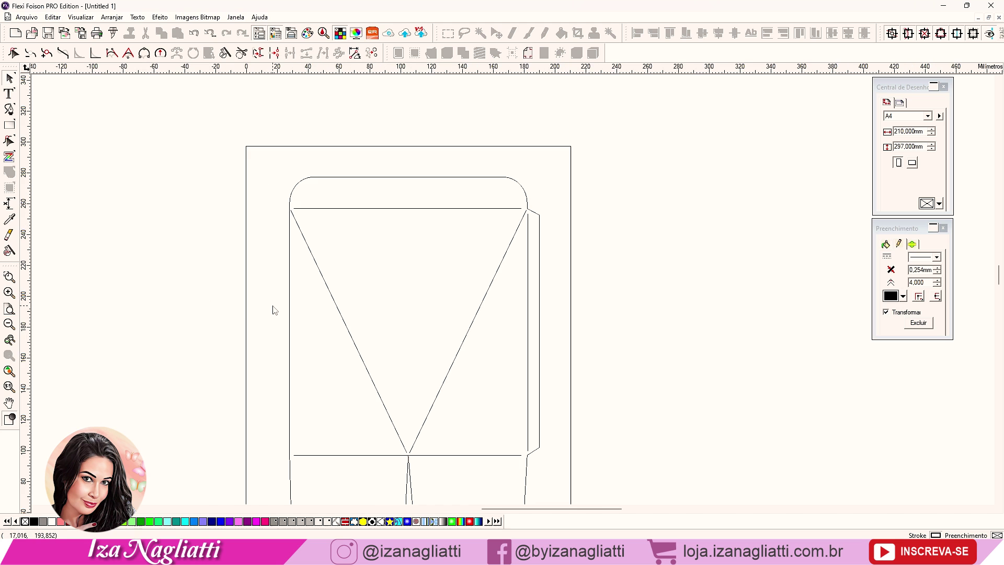
scroll(565, 329, "down", 3)
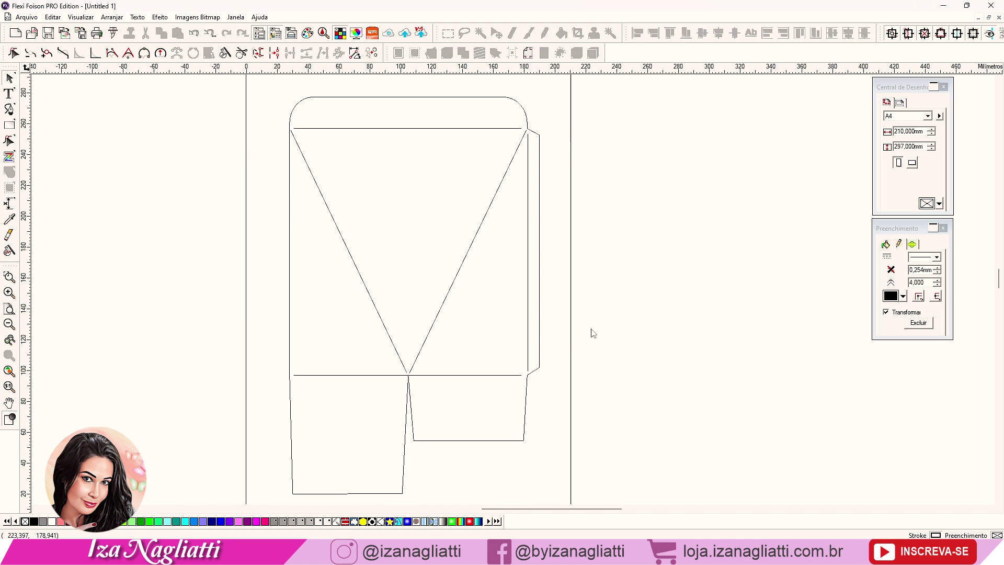
left_click(439, 375)
left_click(423, 345)
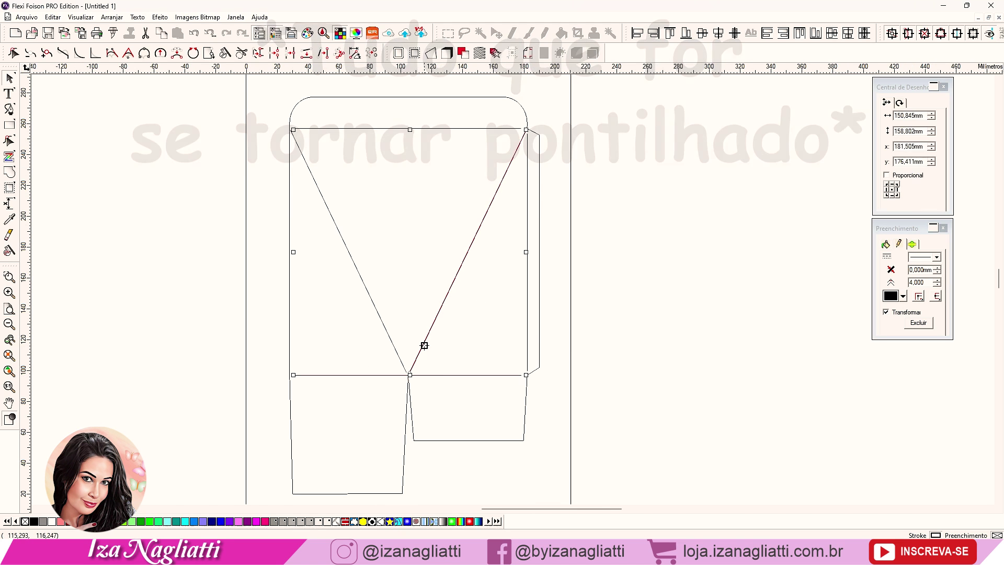
left_click(389, 337)
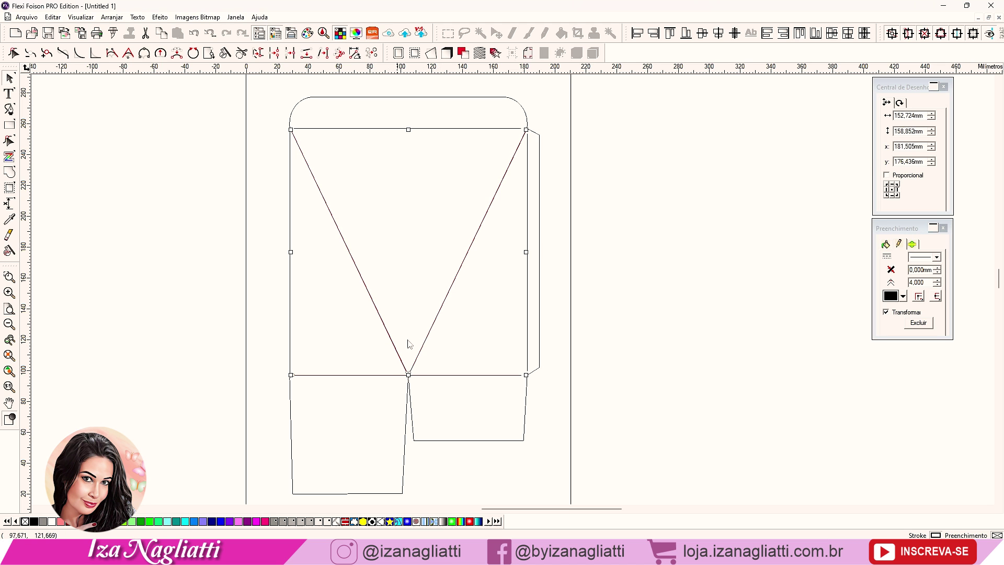
left_click(527, 319, "shift")
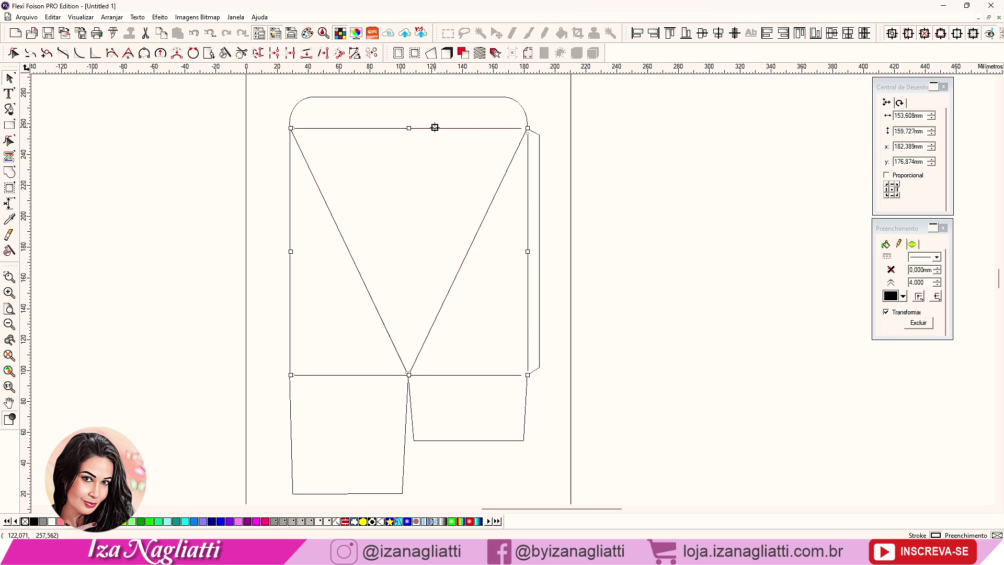
left_click(937, 257)
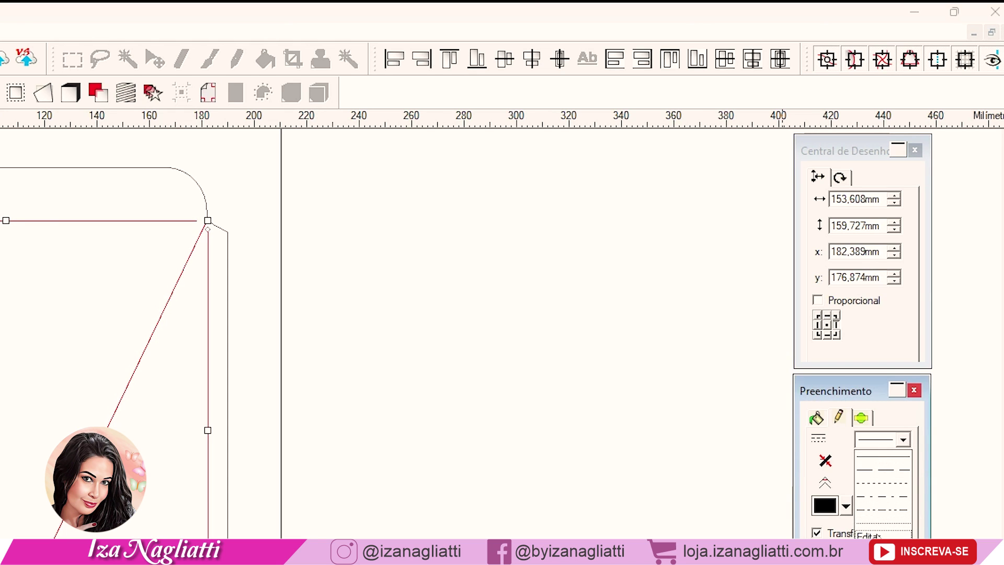
left_click(878, 533)
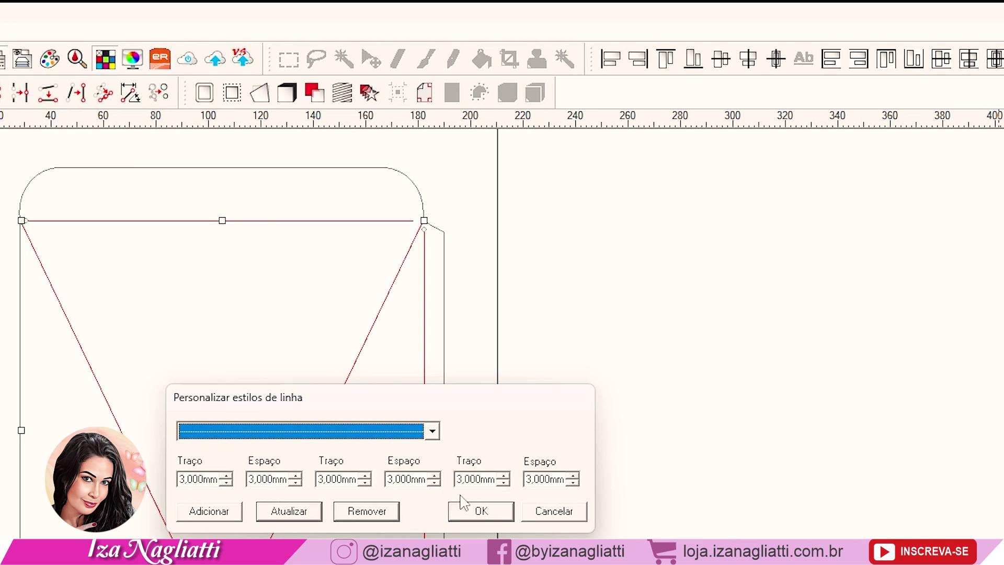
left_click(481, 511)
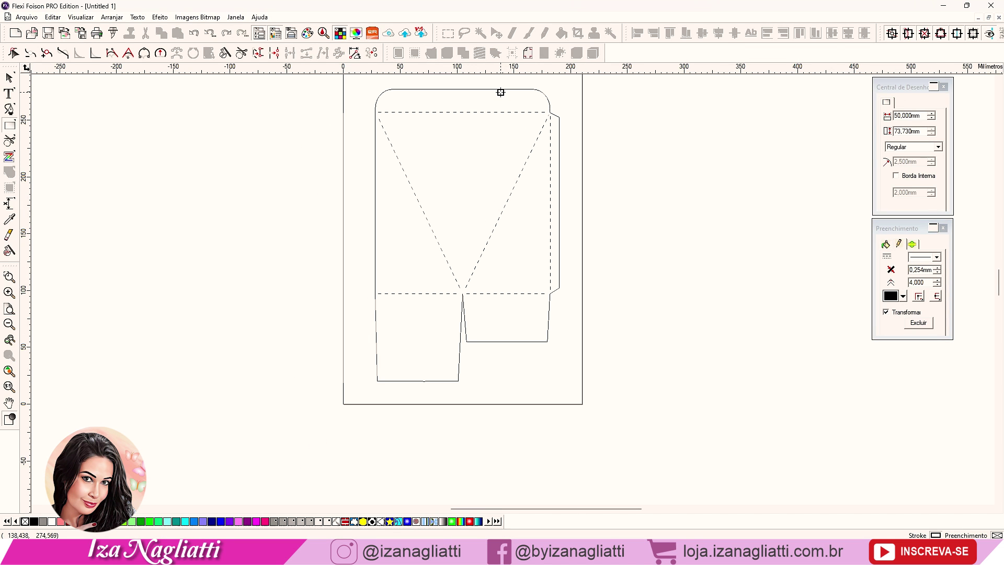
- Draw a 32,324 × 14,310 mm handle slot near the top with 4,864 mm rounded corners
scroll(501, 92, "up", 2)
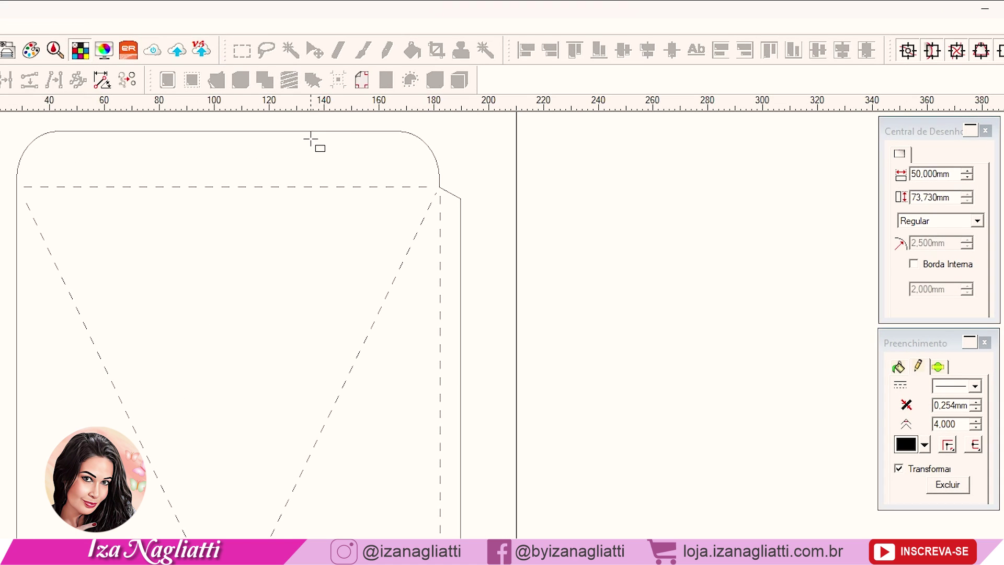
left_click_drag(311, 139, 399, 177)
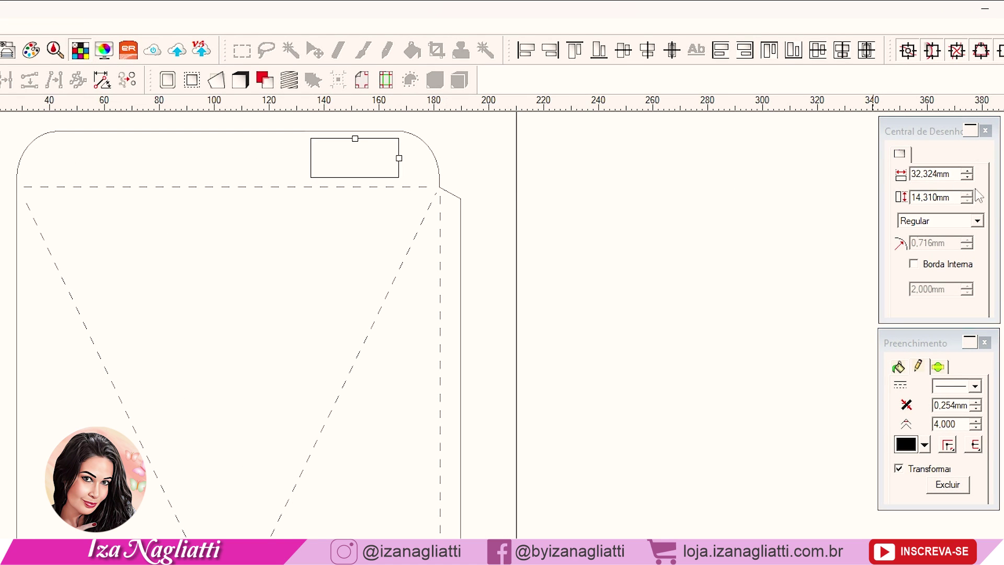
left_click(977, 221)
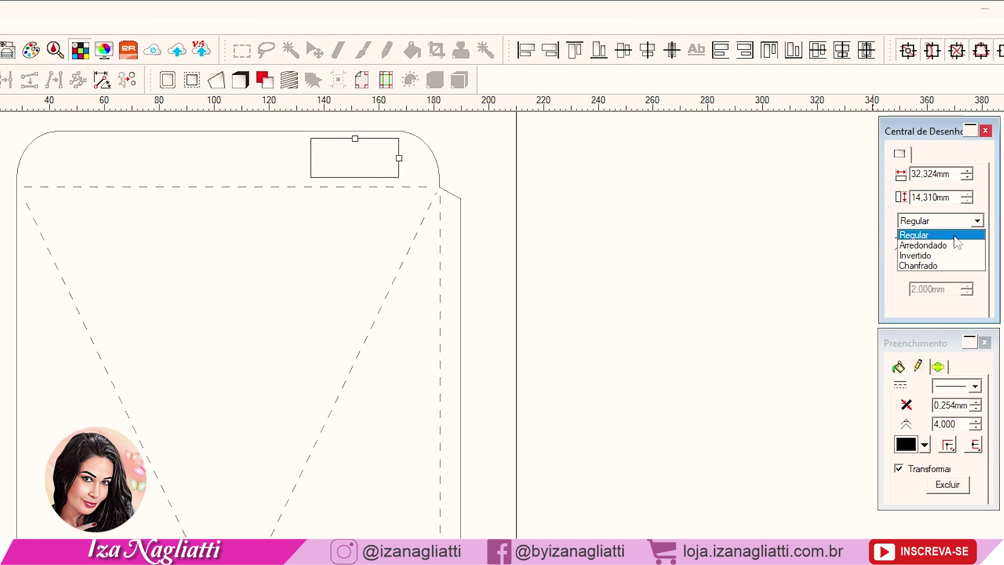
left_click(942, 244)
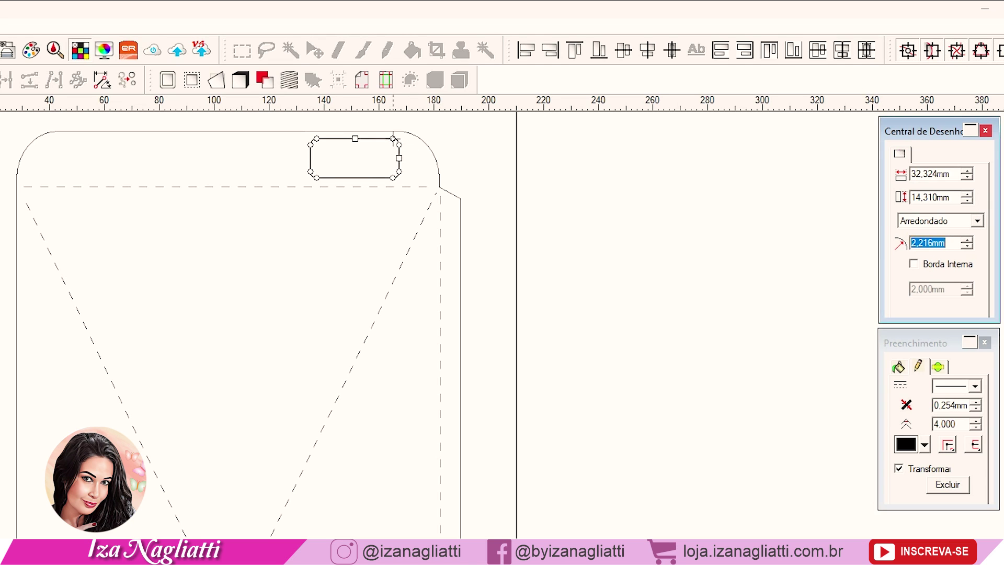
scroll(395, 140, "down", 3)
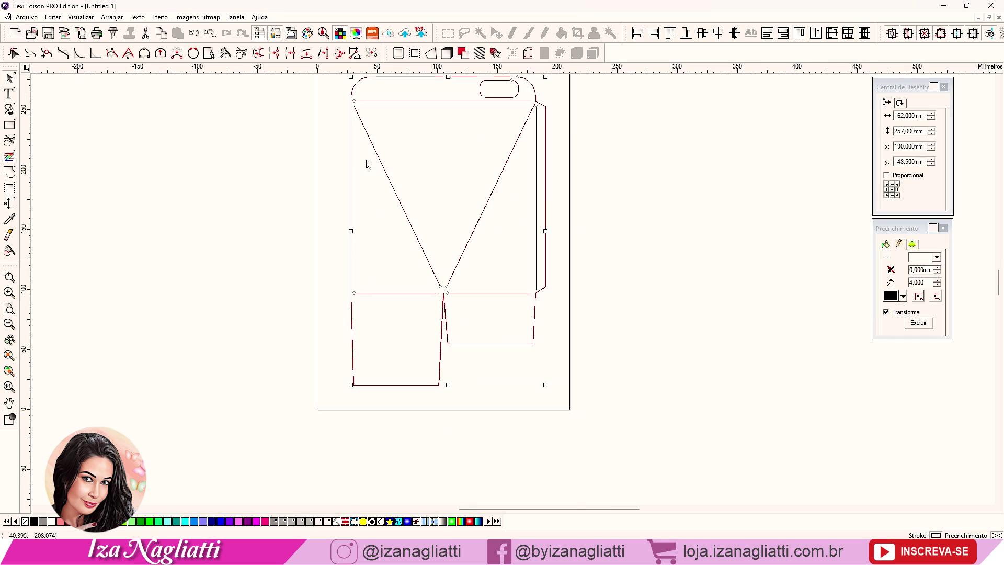
scroll(366, 164, "up", 2)
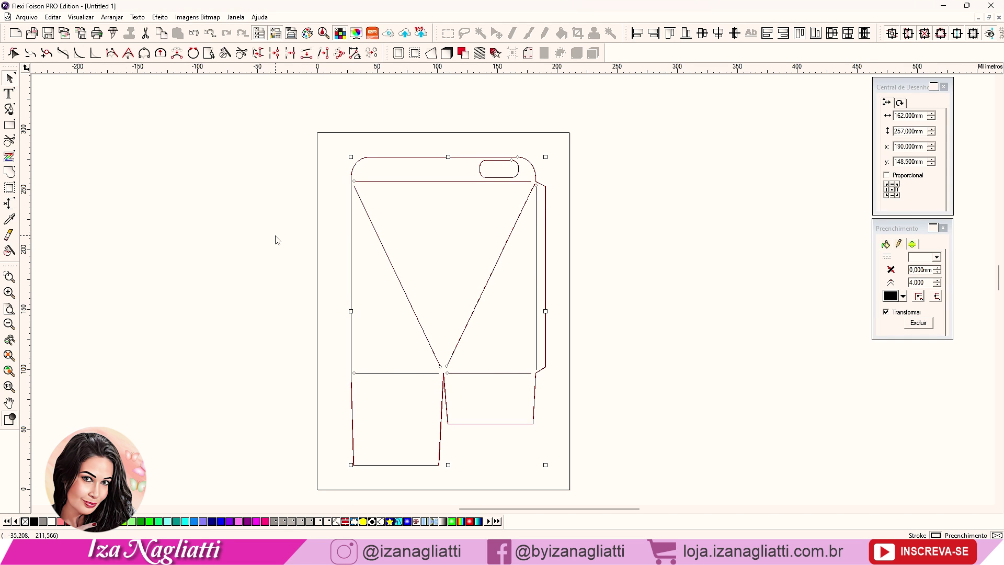
- Add a red 1,500 mm outer contour around the box, keeping the original, with transparent fill
left_click(270, 215)
left_click(375, 180)
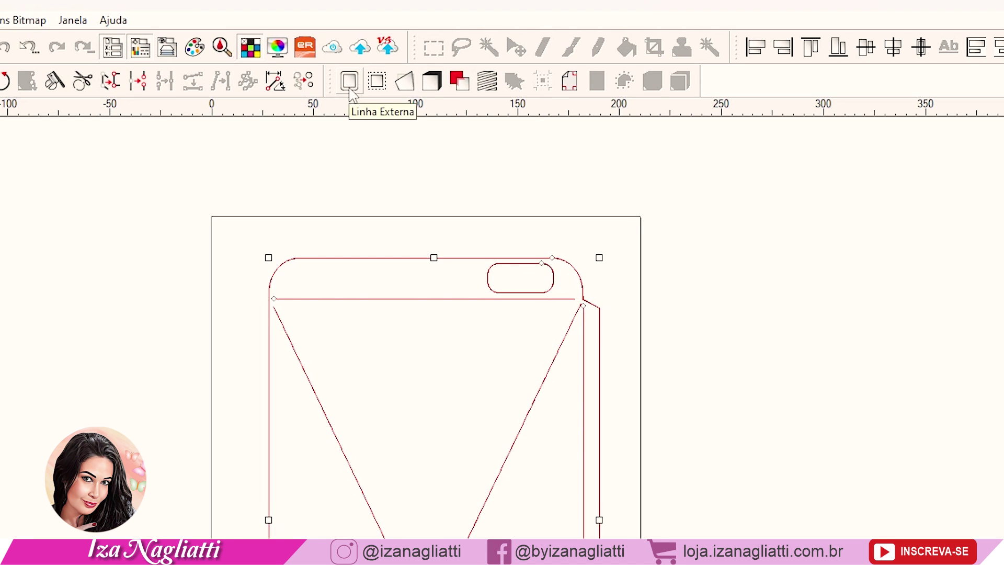
left_click(350, 81)
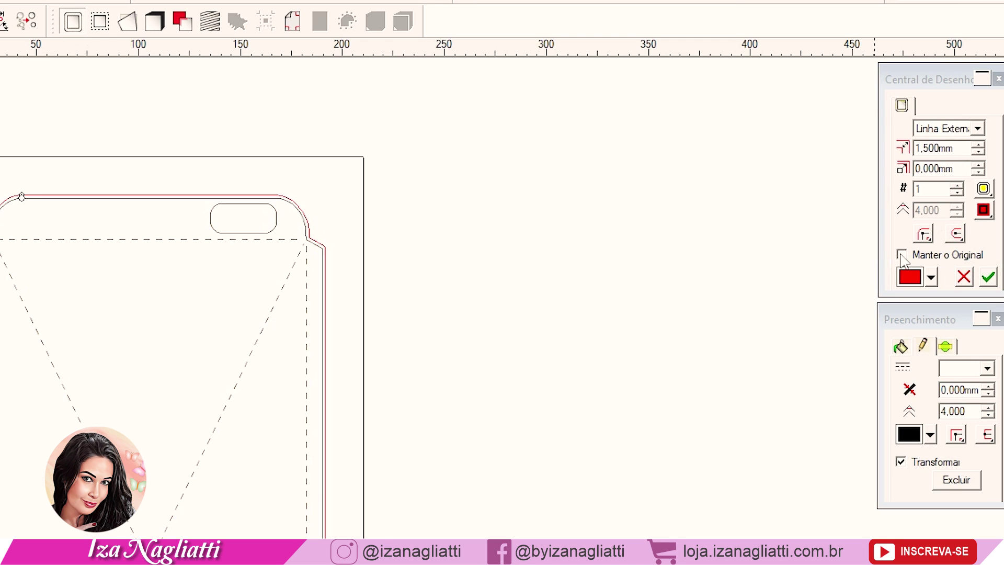
left_click(902, 257)
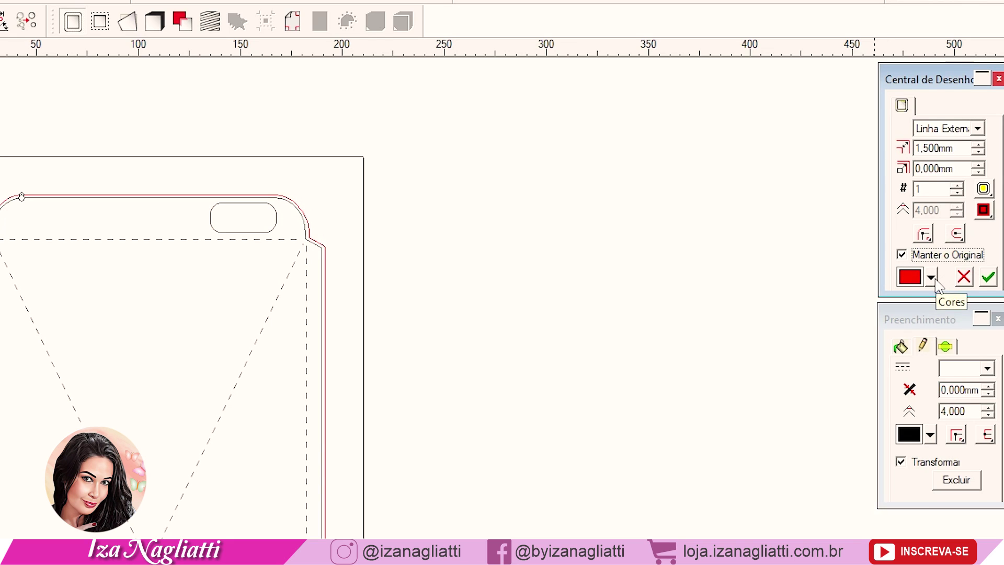
left_click(989, 277)
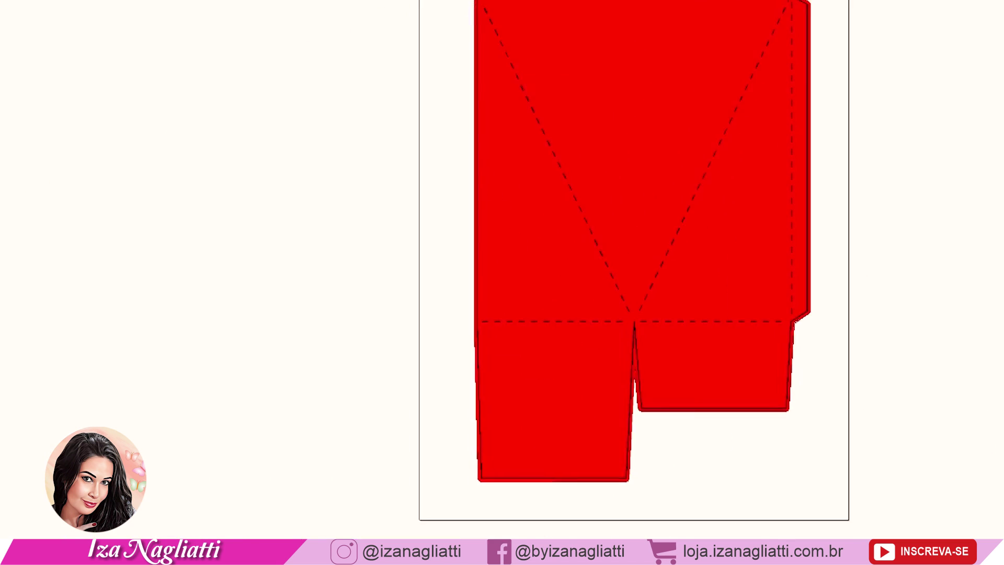
left_click(44, 513)
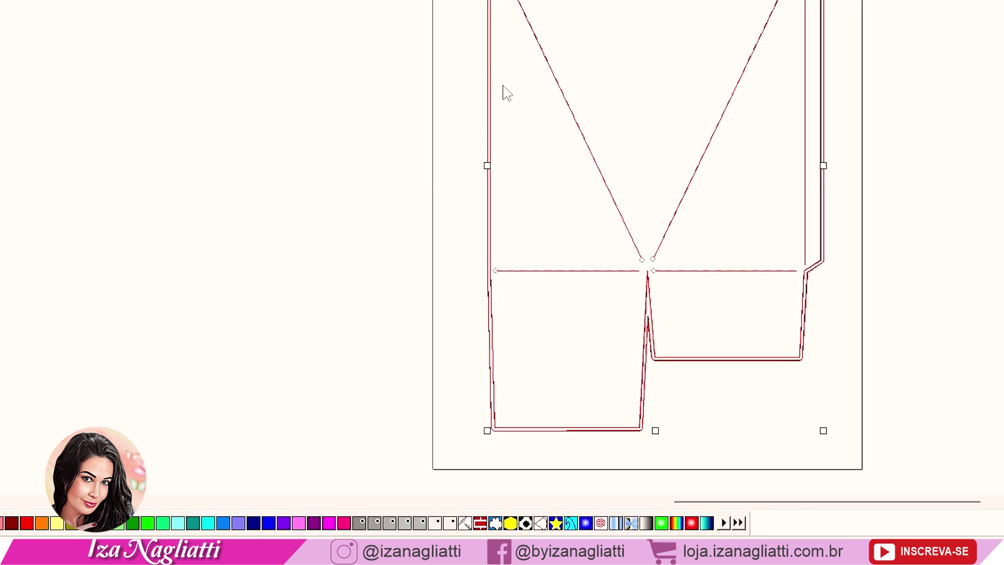
- Separate the red outer contour from the box design with Separar Linha Externa
right_click(249, 111)
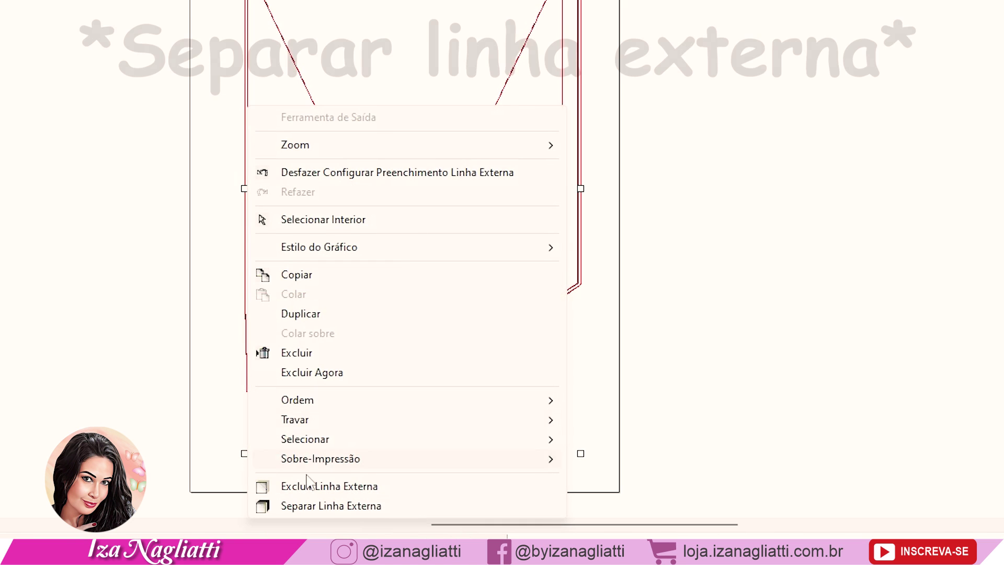
left_click(337, 514)
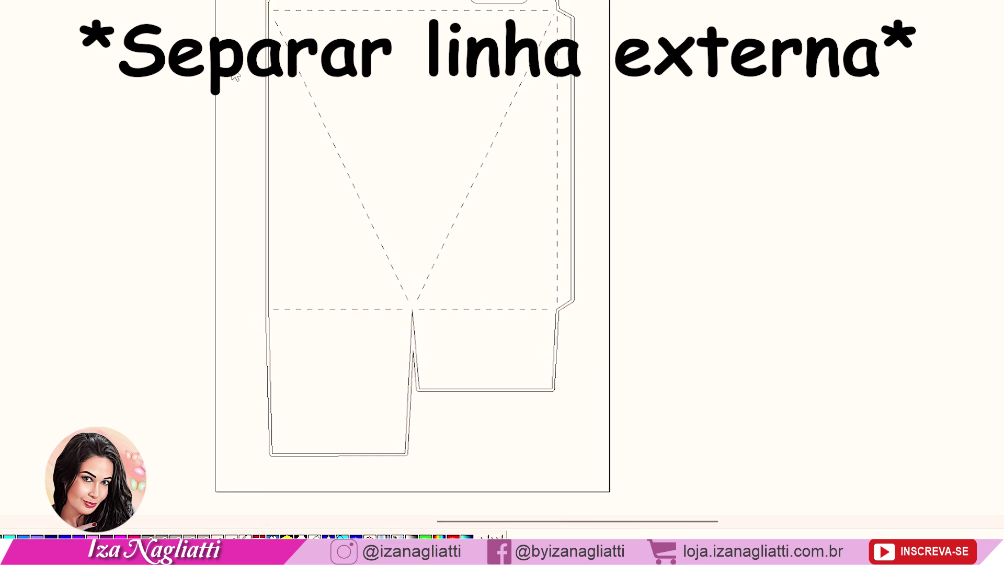
left_click(348, 193)
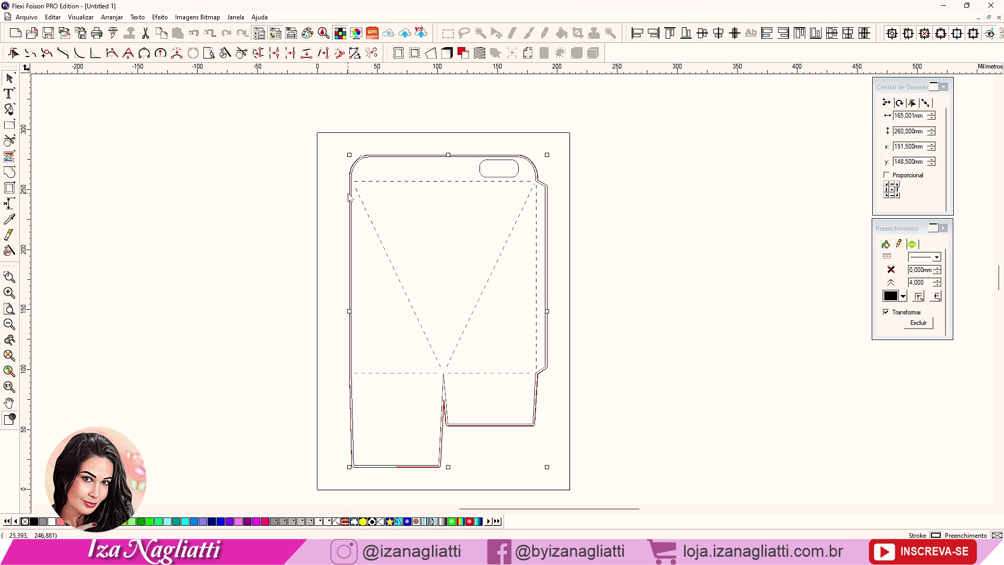
left_click_drag(348, 194, 284, 205)
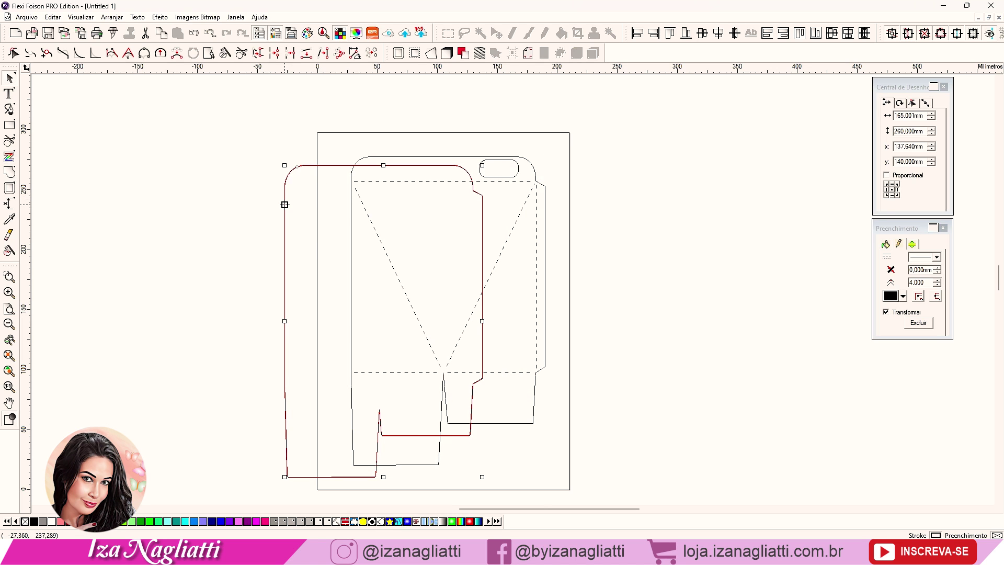
key("ctrl+z")
left_click(231, 195)
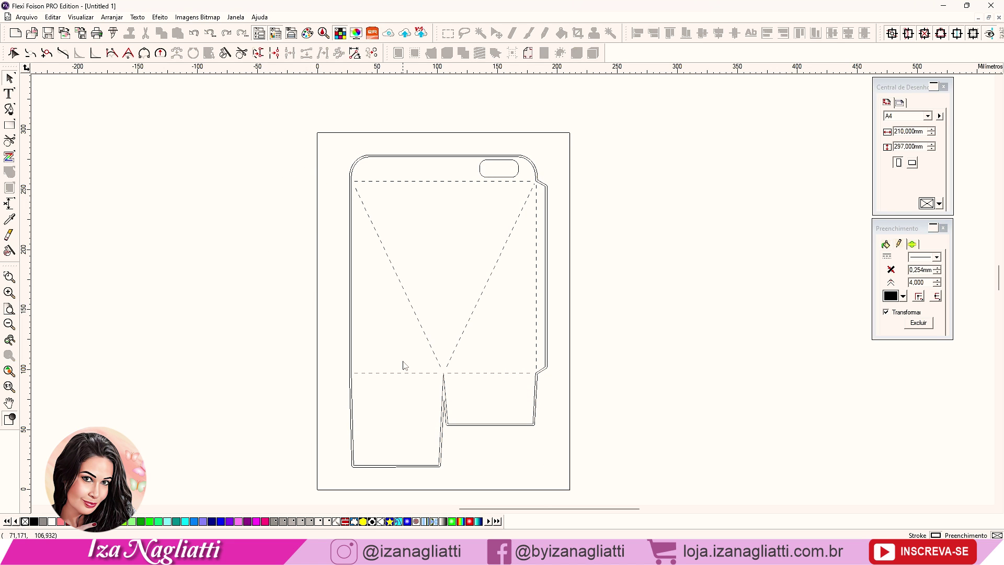
- Move the dashed dieline off the A4 page to its right
left_click_drag(500, 179, 749, 177)
left_click(493, 246)
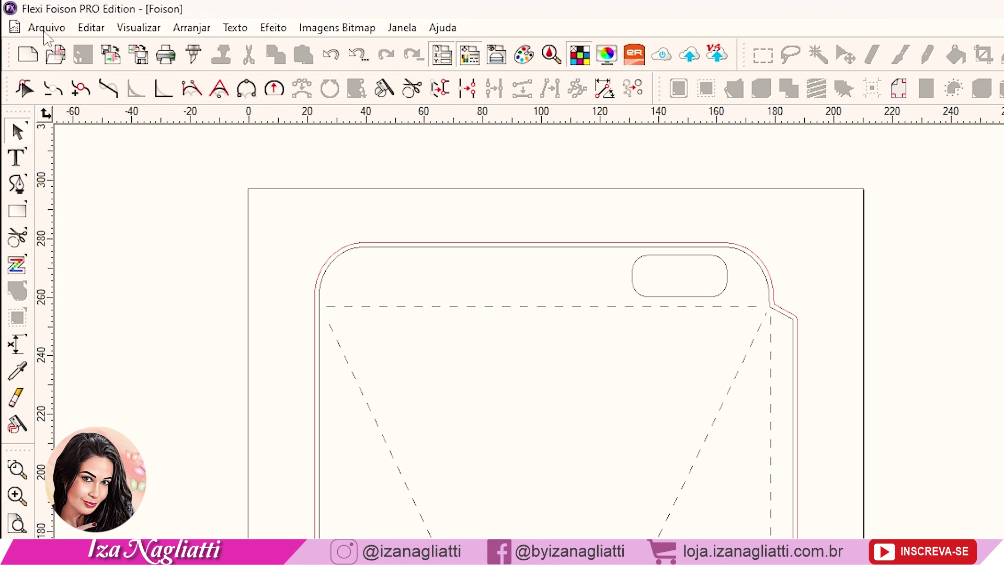
left_click(45, 31)
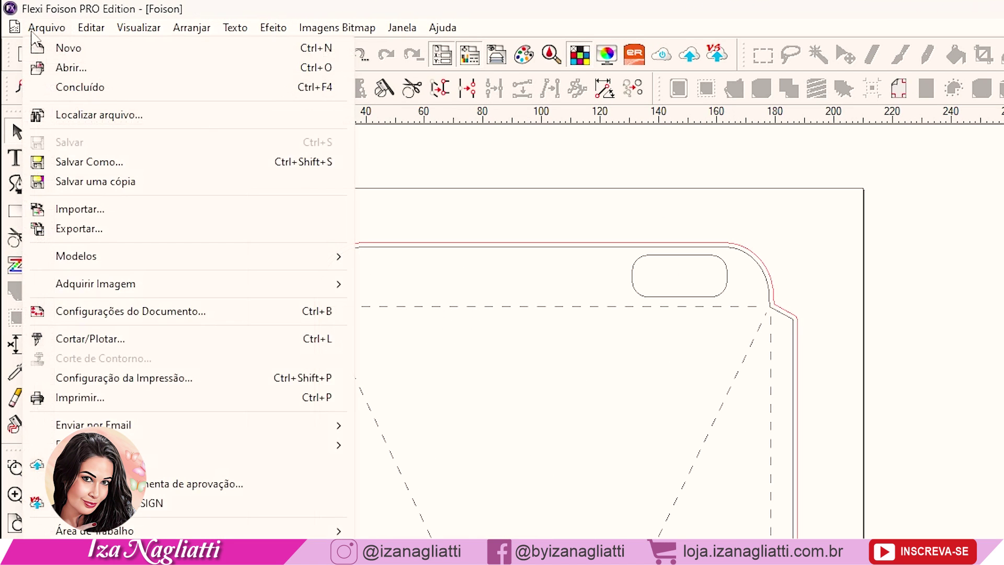
- Import 1.png–5.png and place the five Mother's Day images on the canvas
left_click(84, 210)
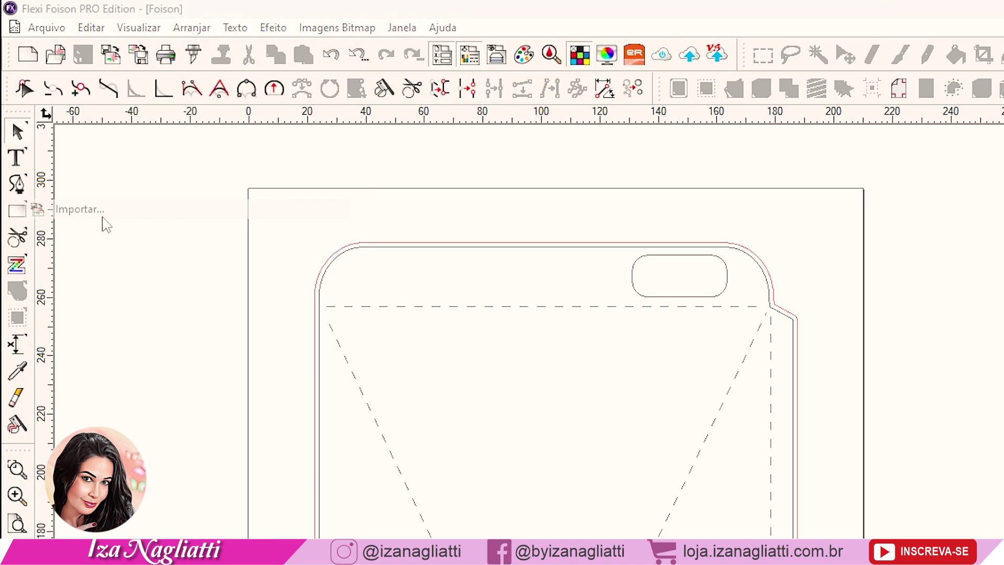
left_click_drag(612, 264, 397, 199)
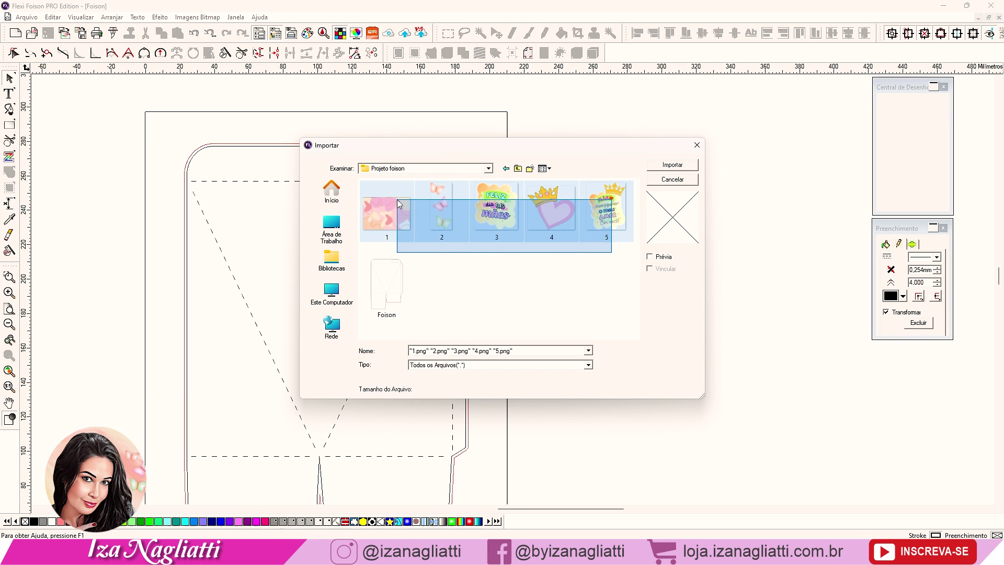
left_click(673, 165)
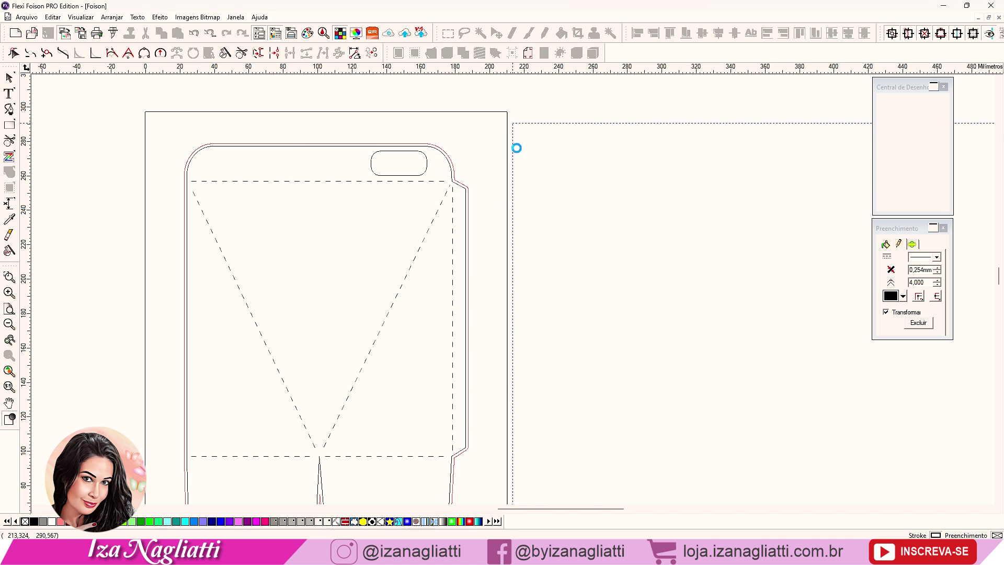
scroll(604, 272, "down", 2)
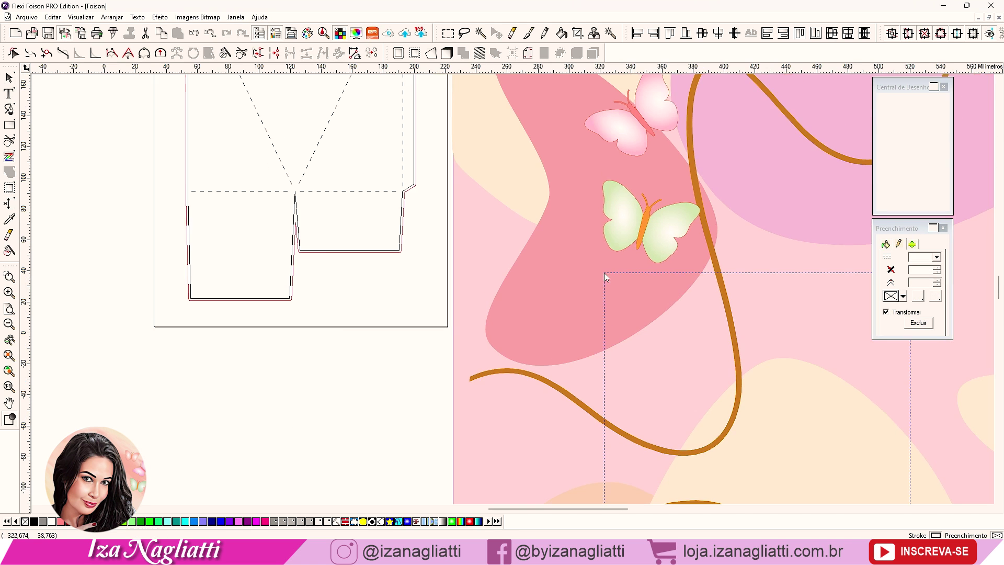
left_click(544, 288)
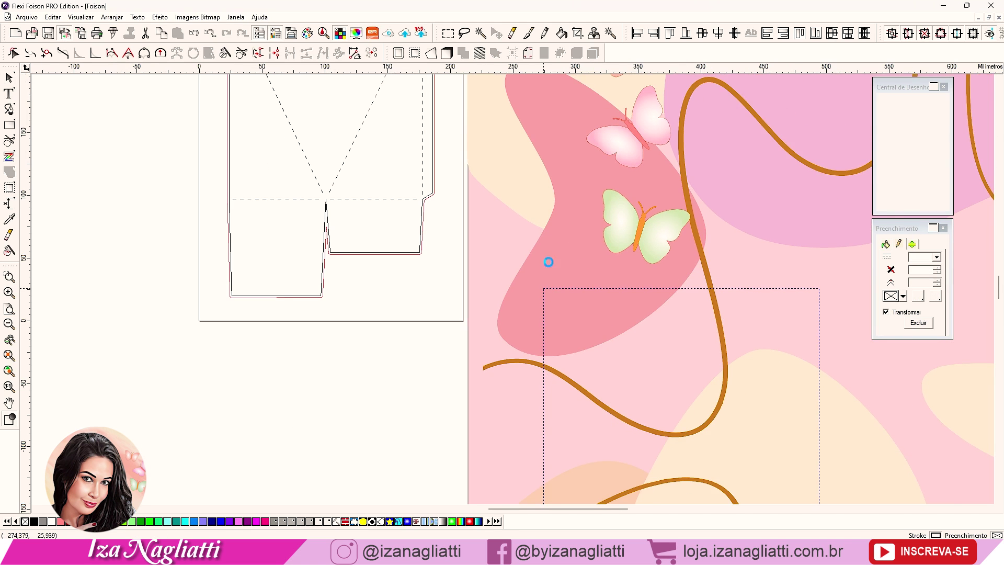
left_click(548, 261)
left_click(697, 164)
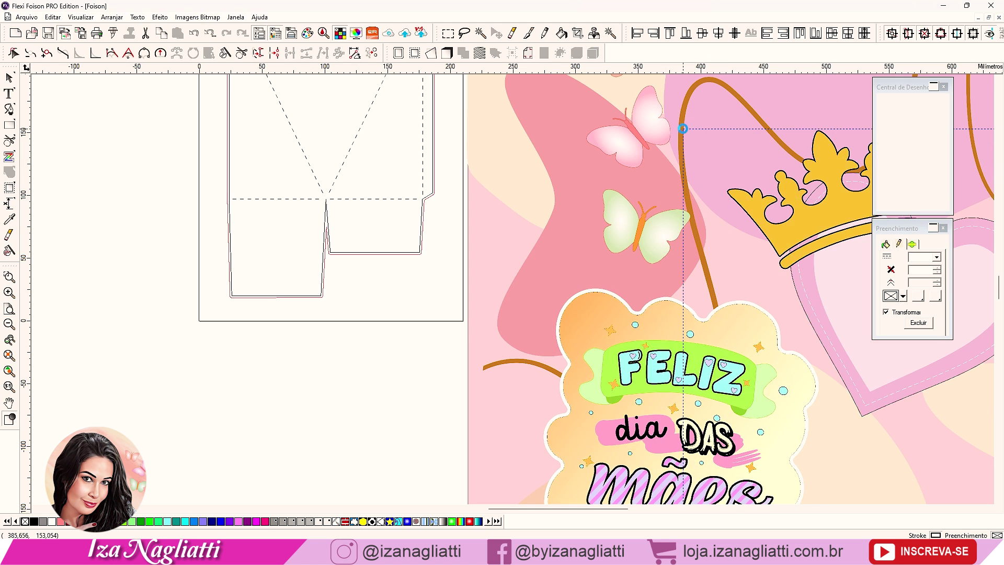
left_click(679, 255)
scroll(652, 248, "down", 7)
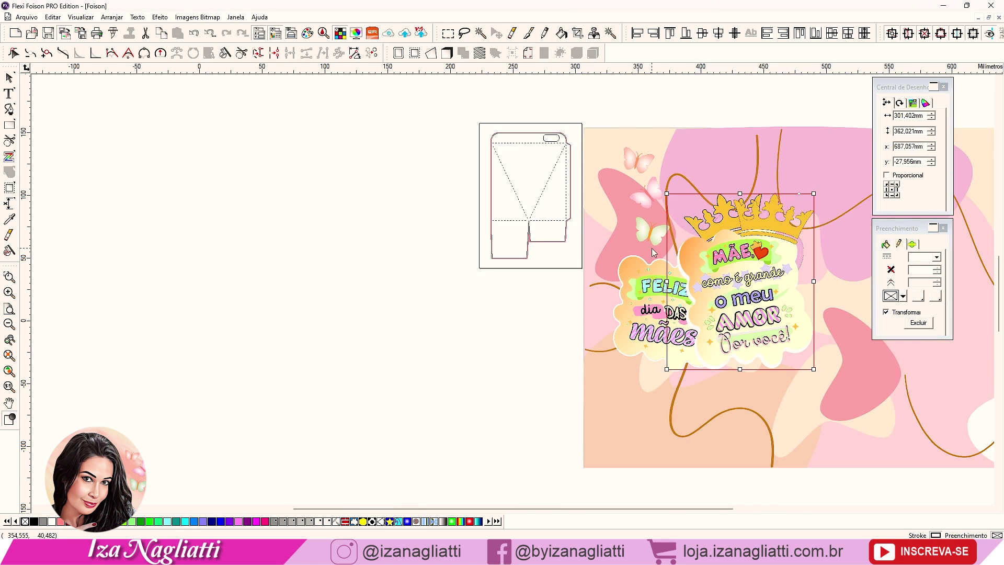
- Rotate the pink background pattern 90° to portrait and scale it down to fit the template
left_click_drag(785, 195, 363, 160)
left_click_drag(513, 360, 428, 324)
left_click(428, 316)
left_click_drag(460, 325, 330, 414)
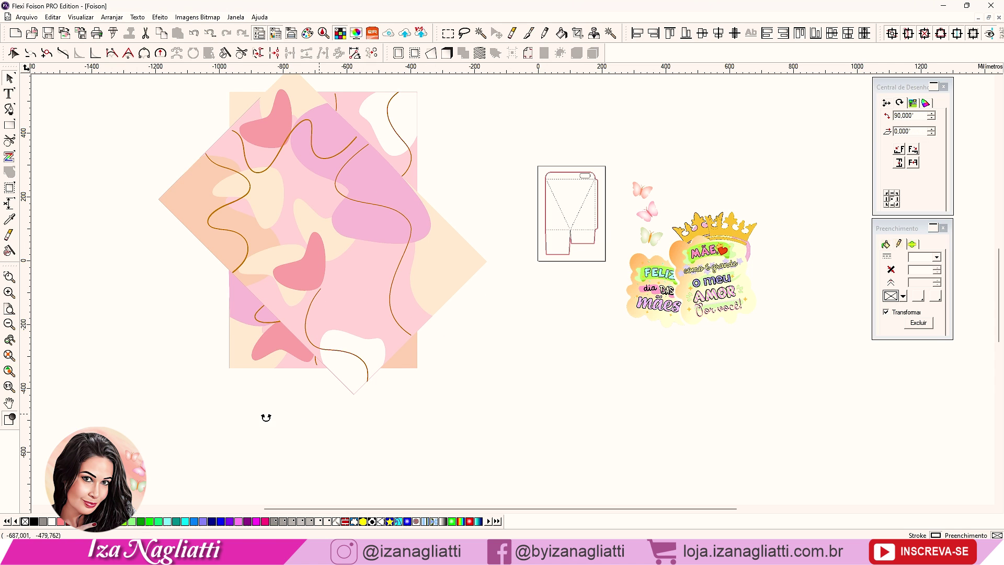
left_click_drag(266, 418, 237, 437)
left_click(118, 97)
left_click(390, 268)
left_click_drag(417, 367, 319, 224)
left_click_drag(291, 142, 530, 219)
left_click_drag(565, 288, 613, 320)
left_click_drag(520, 313, 490, 236)
- Spread out the artwork, move the box template left, and drop a pattern copy over the contour
left_click_drag(708, 315, 601, 429)
left_click_drag(722, 274, 750, 238)
left_click_drag(659, 301, 691, 315)
left_click(651, 237)
scroll(591, 204, "up", 4)
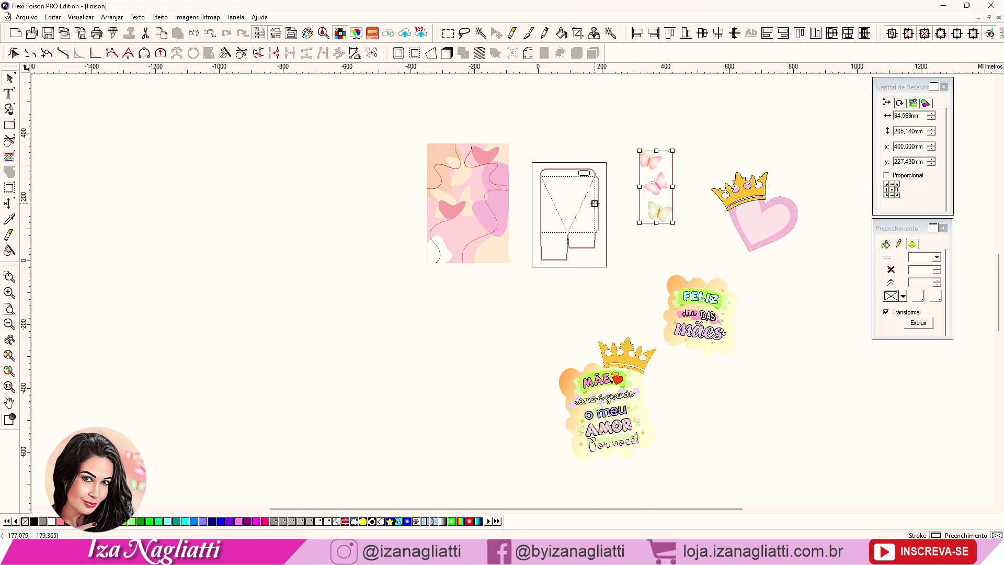
left_click(186, 171)
left_click_drag(503, 193, 118, 221)
left_click_drag(320, 198, 561, 226)
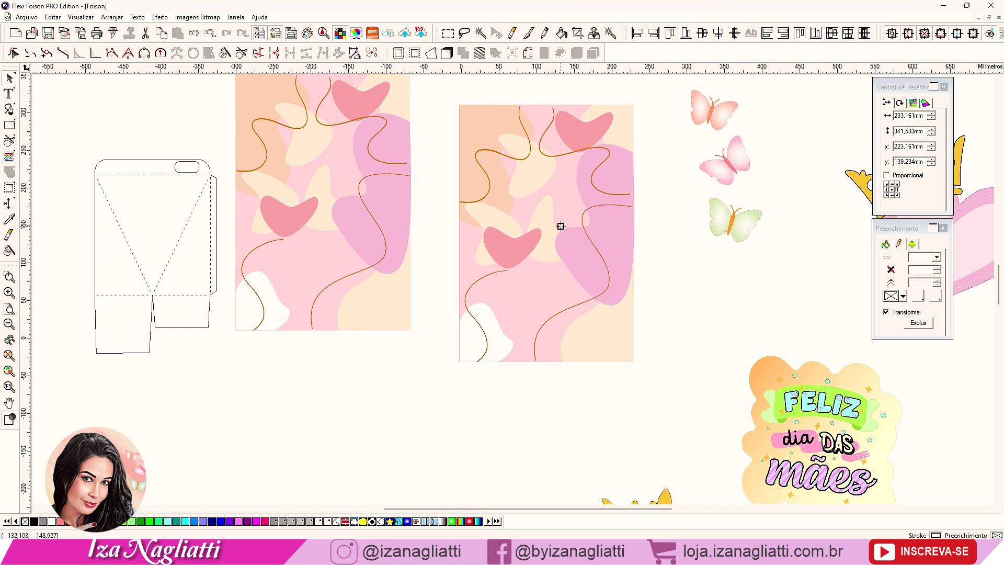
right_click(506, 236)
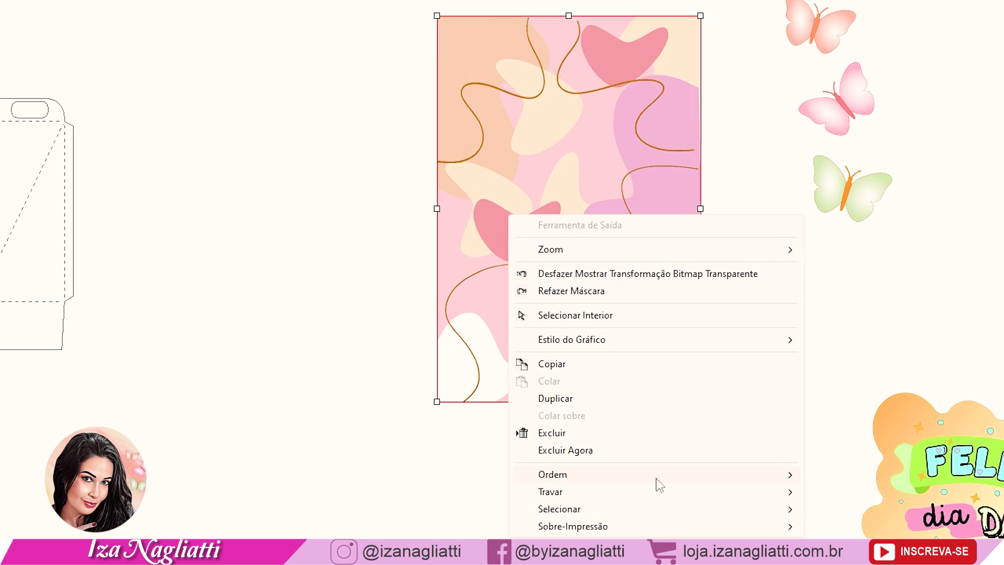
- Send the pattern behind the contour and mask it to the contour shape
mouse_move(658, 476)
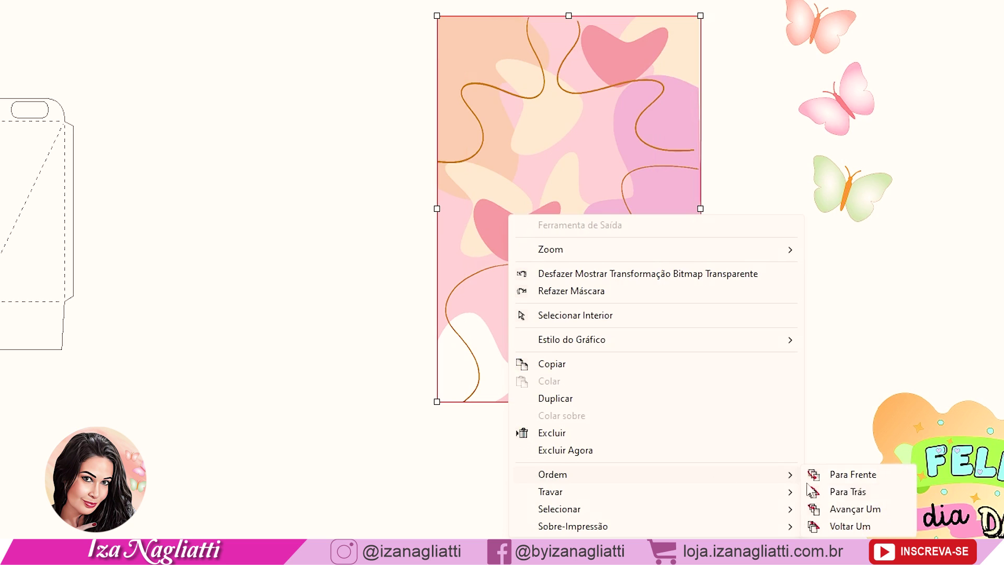
left_click(867, 493)
left_click_drag(747, 477, 536, 229)
right_click(608, 281)
left_click(656, 263)
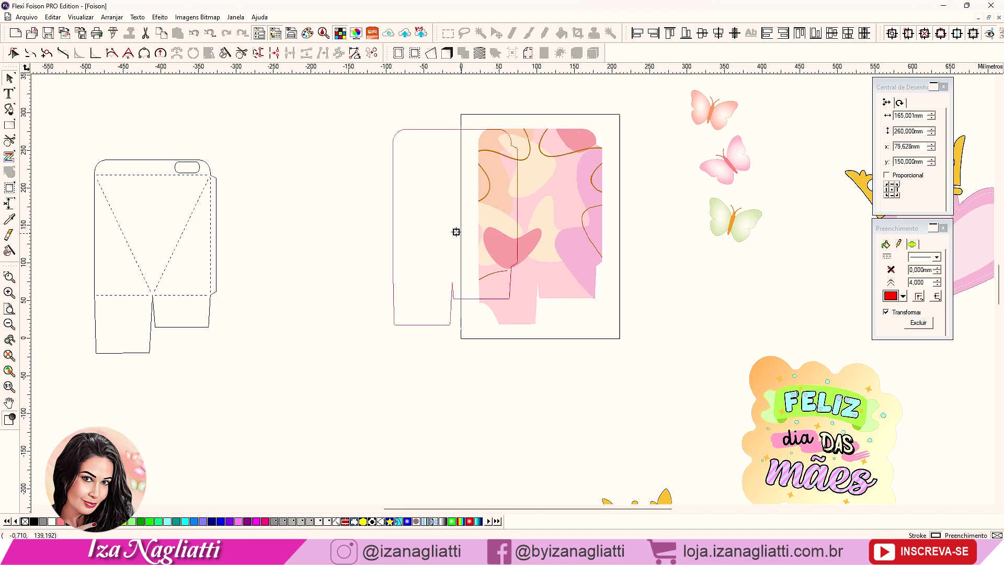
left_click_drag(456, 232, 410, 234)
left_click(572, 369)
- Copy the dieline beside the original and centre the copy on the masked pattern
left_click(198, 172)
left_click_drag(194, 174, 323, 167)
left_click(235, 118)
left_click(251, 153)
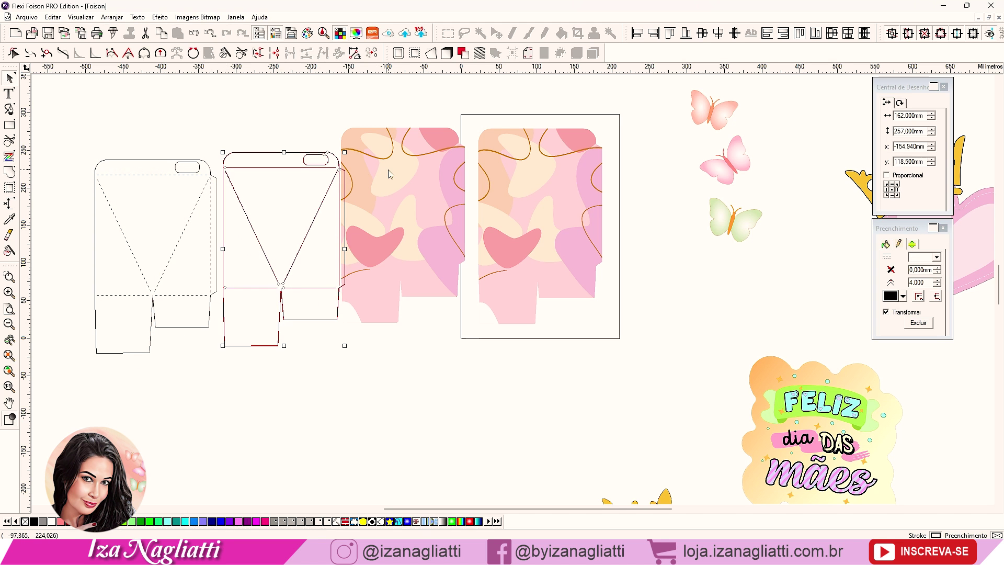
left_click(386, 169, "shift")
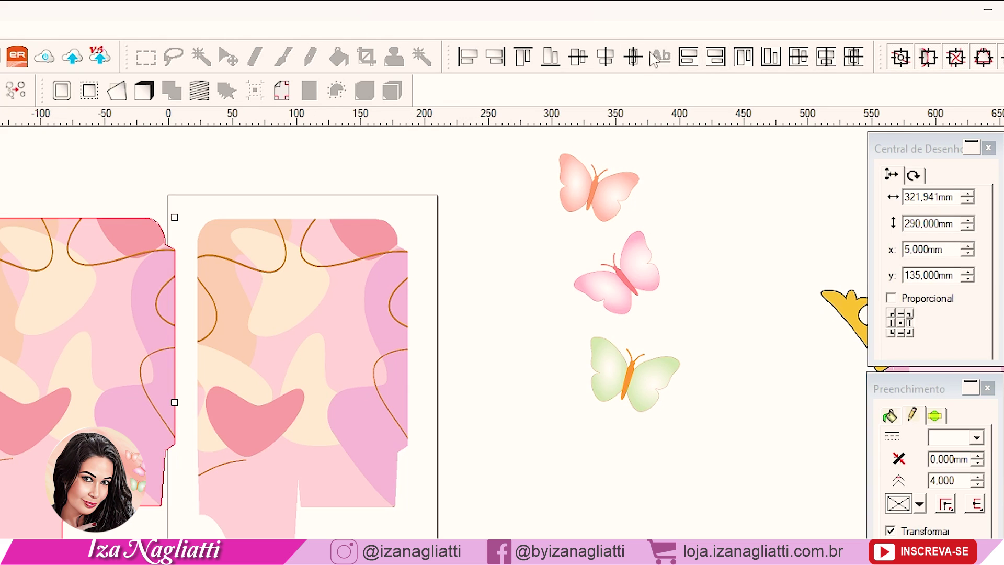
left_click(634, 58)
- Align the pattern from the A4 page onto the plain left dieline
left_click(379, 286)
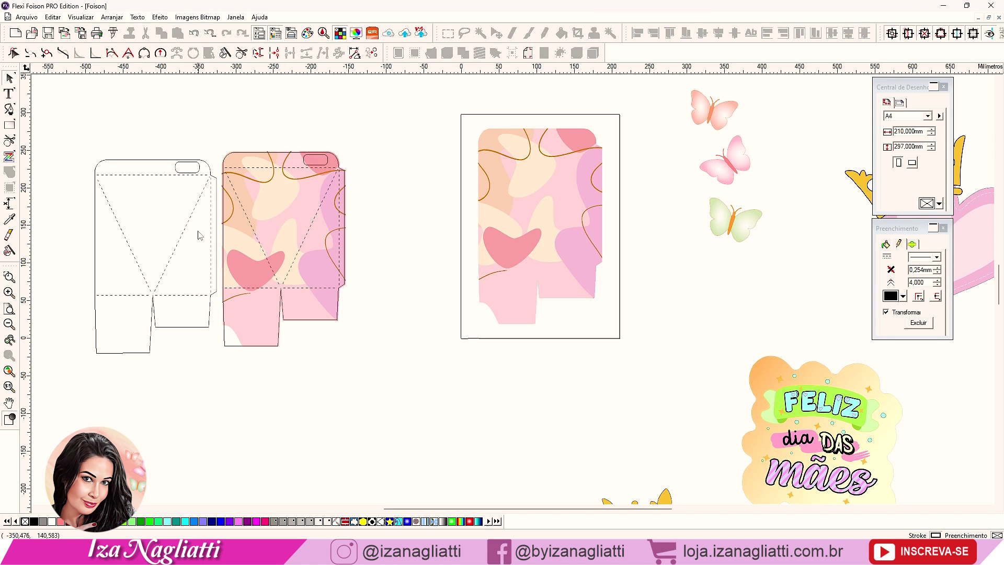
left_click(200, 194)
left_click(515, 195, "shift")
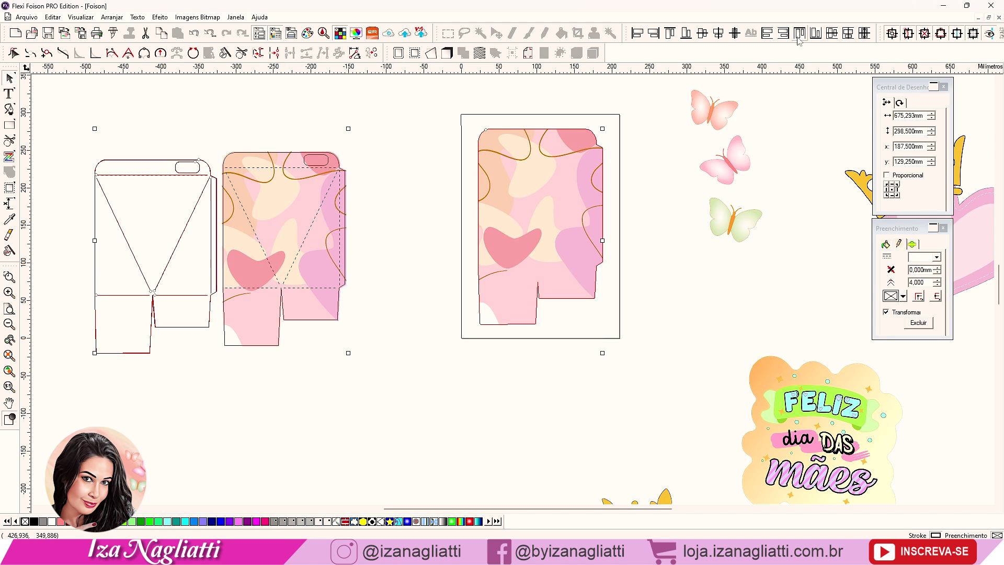
left_click(735, 34)
- Move the right-hand patterned dieline onto the A4 page and pan to the artwork
scroll(160, 181, "up", 1)
left_click_drag(434, 414, 234, 135)
left_click_drag(289, 252, 597, 221)
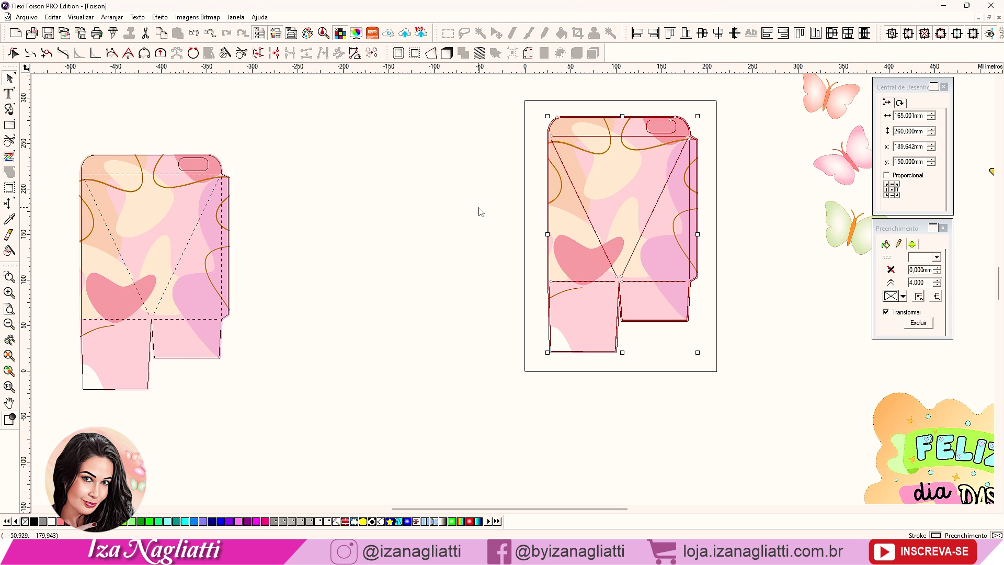
left_click(474, 226)
scroll(793, 361, "right", 5)
scroll(739, 359, "down", 2)
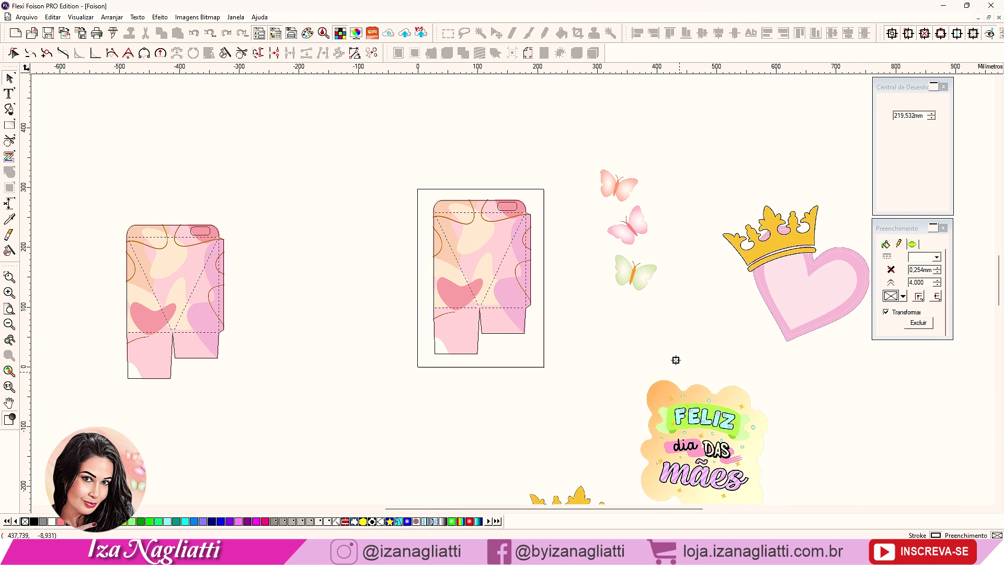
- Place the Feliz dia das mães label on the right box, sized to about 101 by 110 mm
left_click_drag(706, 437, 675, 357)
left_click_drag(737, 440, 681, 378)
left_click_drag(643, 336, 481, 251)
left_click_drag(520, 295, 509, 284)
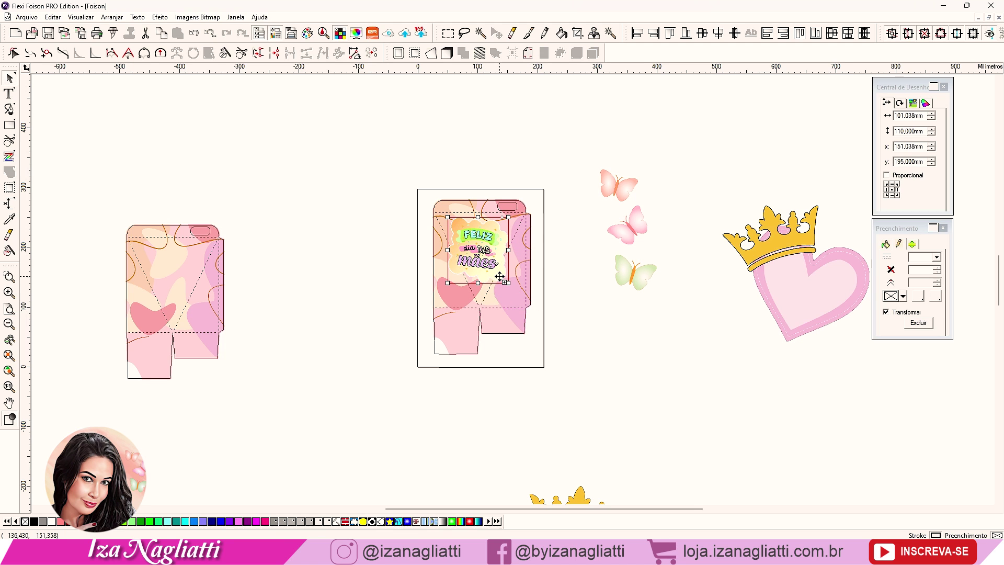
key("Down")
scroll(487, 250, "up", 2)
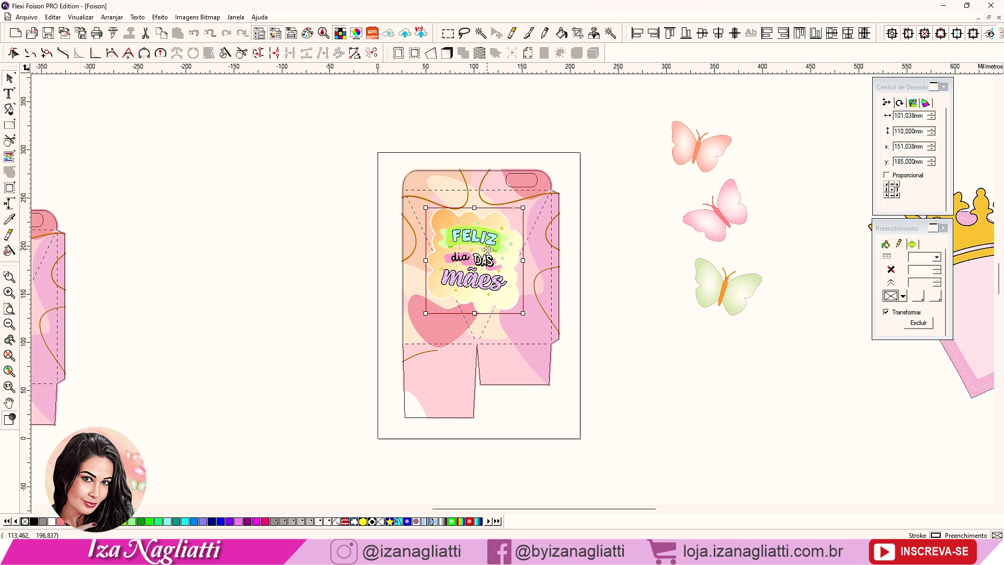
key("Up")
- Add the crown-heart artwork at 140 mm wide in the box's top-left corner and tilt the label
left_click_drag(975, 322, 422, 259)
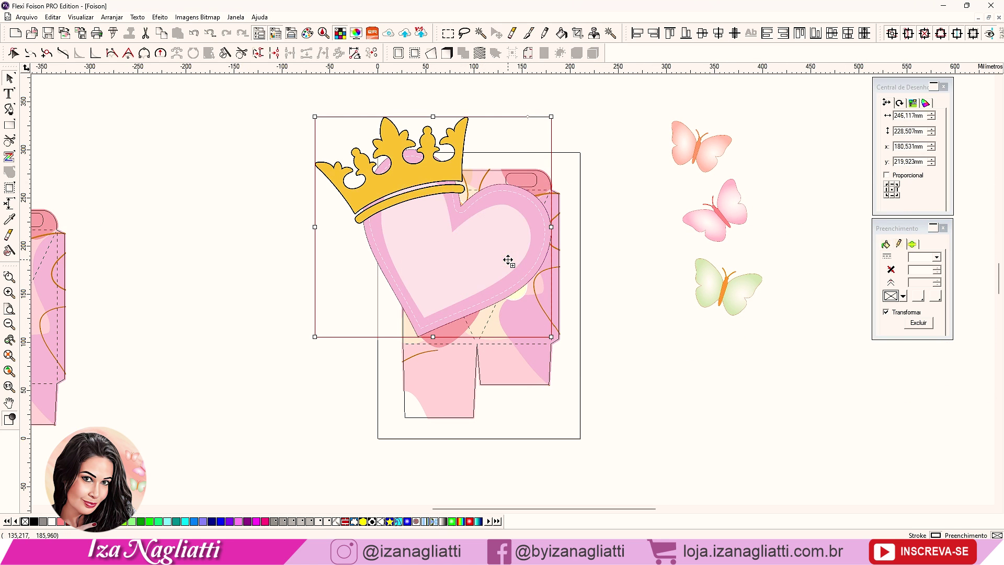
left_click_drag(315, 117, 416, 233)
left_click_drag(524, 311, 505, 297)
left_click(496, 304)
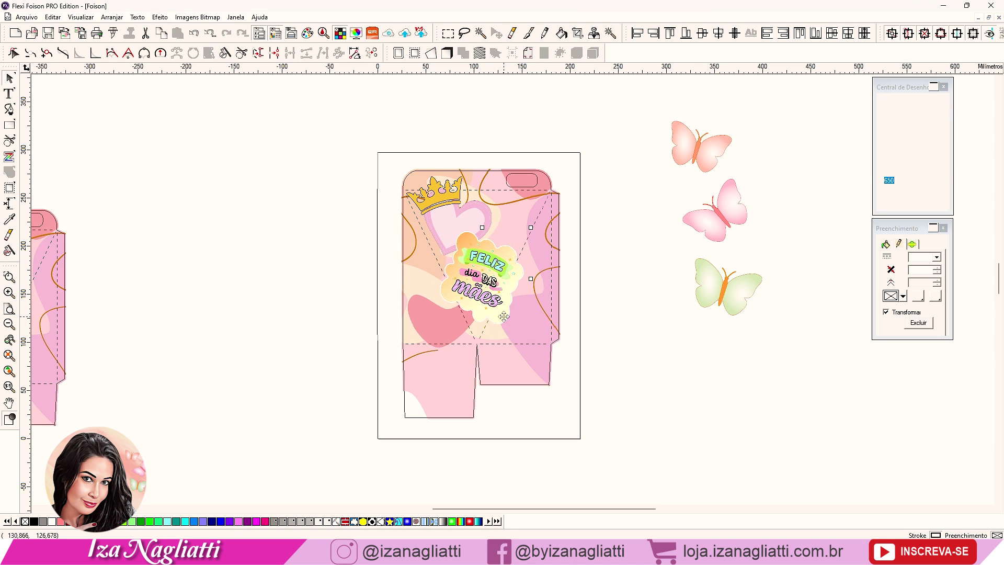
left_click(454, 260)
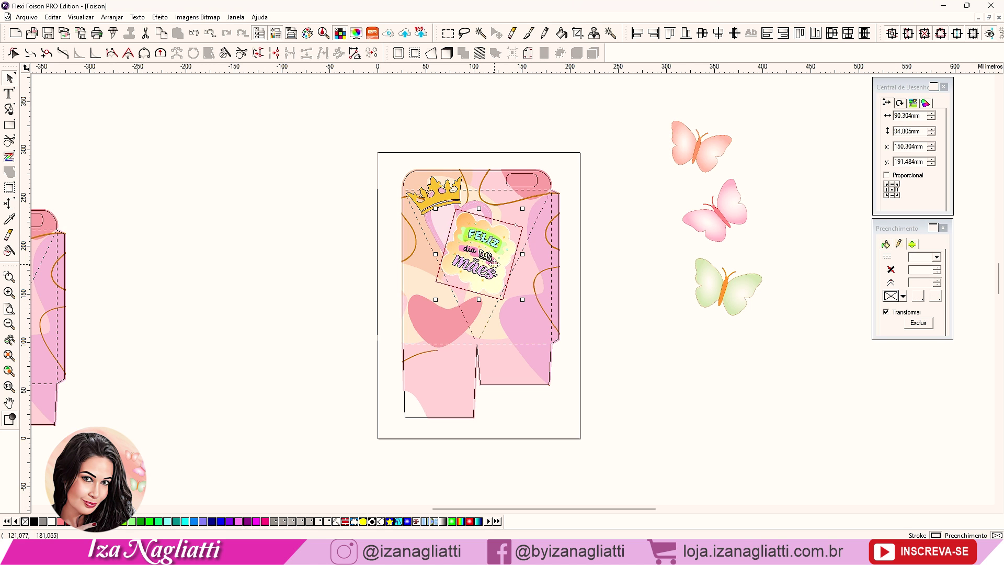
key("Escape")
- Shrink, rotate and place the butterfly group on the right side of the box
left_click(715, 232)
left_click_drag(762, 316, 702, 209)
left_click_drag(695, 180, 522, 280)
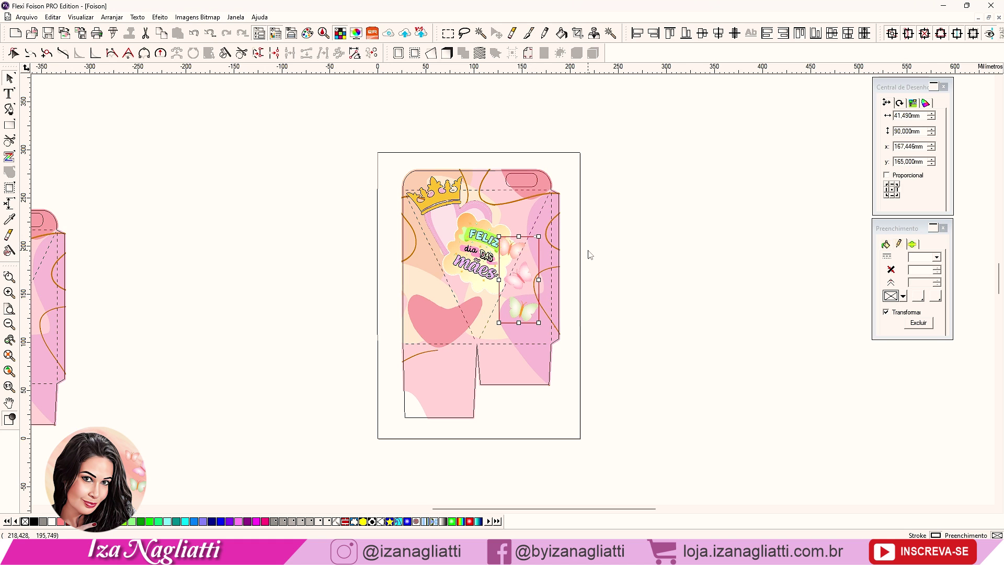
left_click(521, 277)
left_click_drag(539, 323, 518, 332)
left_click_drag(521, 284, 527, 296)
left_click_drag(561, 246, 547, 264)
left_click_drag(523, 299, 529, 301)
left_click(619, 301)
- Bring the crown Mãe label beside the left box and scale it down
scroll(619, 301, "down", 2)
scroll(652, 383, "down", 3)
left_click_drag(620, 397, 411, 232)
scroll(405, 314, "up", 2)
left_click_drag(405, 352, 399, 251)
left_click_drag(458, 353, 346, 218)
- Shift the left box right and fit the crown Mãe label onto it, slightly smaller
left_click_drag(184, 159, 309, 326)
left_click_drag(259, 235, 432, 210)
scroll(435, 148, "up", 3)
left_click(242, 307)
left_click_drag(212, 233, 402, 244)
left_click_drag(455, 294, 451, 289)
left_click(253, 288)
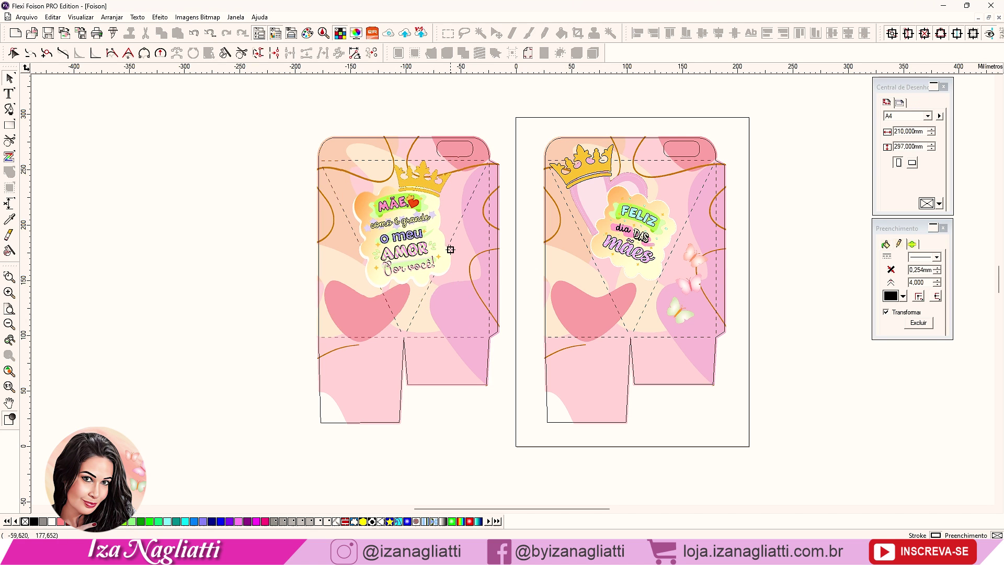
- Drop a butterfly copy on the left box, then delete the whole left Mãe box
left_click_drag(692, 265, 343, 268)
left_click(147, 233)
left_click_drag(277, 102, 527, 453)
key("Delete")
- Turn the right box's outline into a contour cut with Fazer Corte de Contorno, realigned over the artwork
left_click(701, 195)
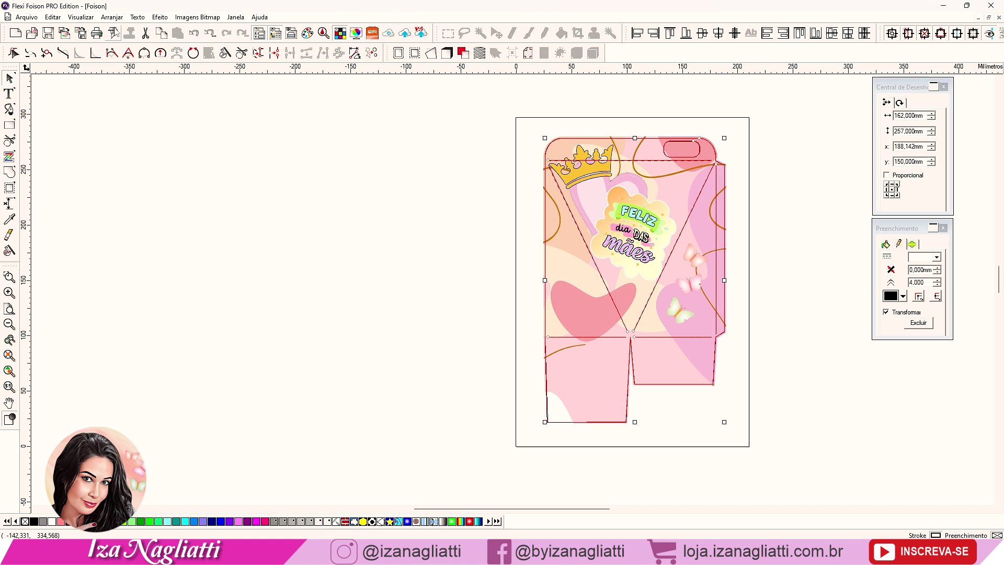
left_click_drag(669, 153, 392, 148)
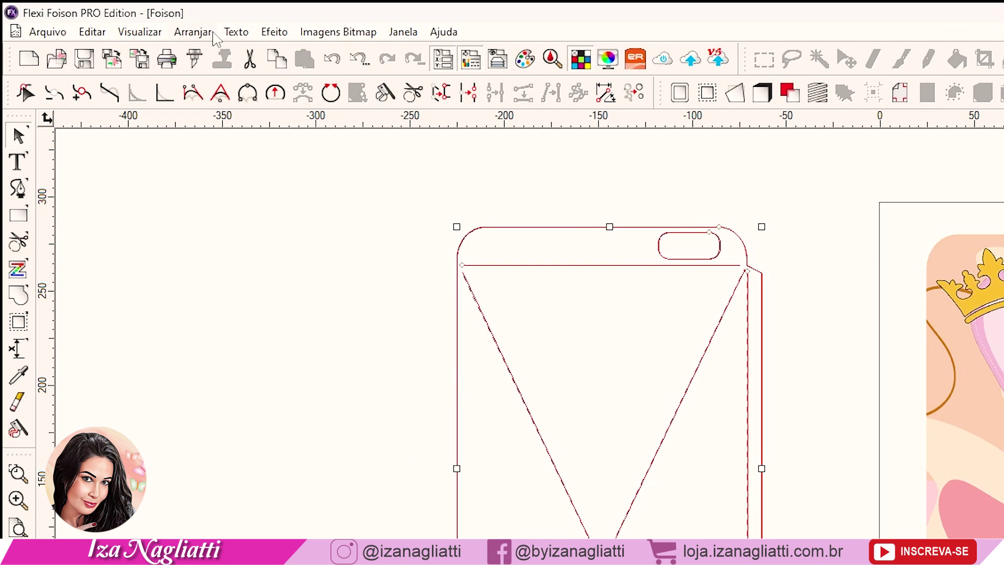
left_click(112, 18)
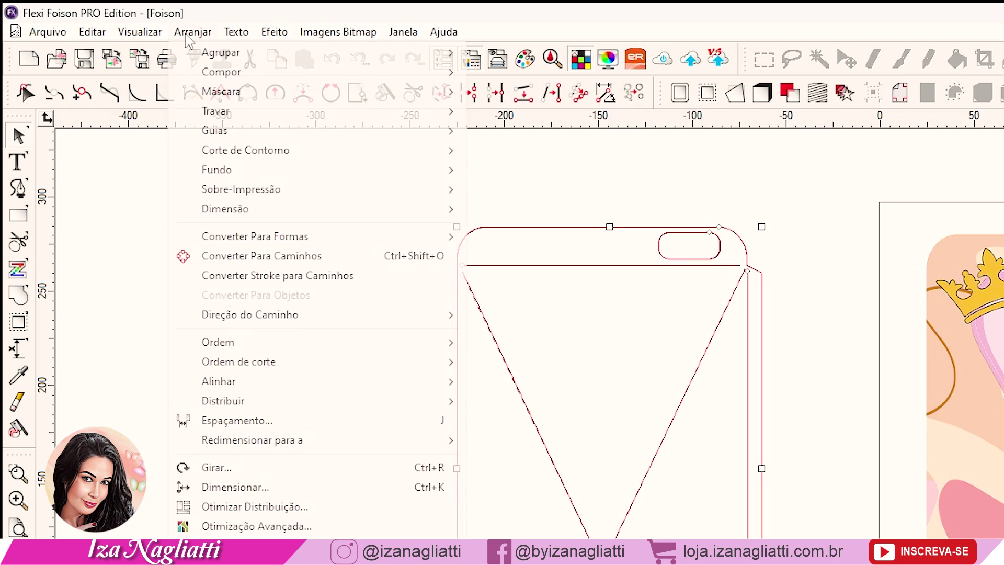
mouse_move(249, 151)
left_click(507, 152)
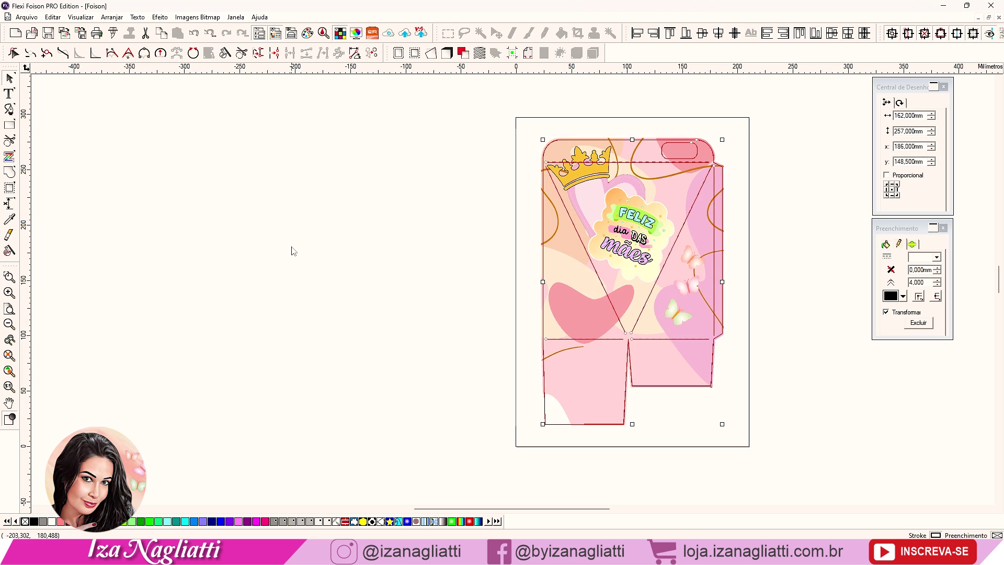
left_click(293, 251)
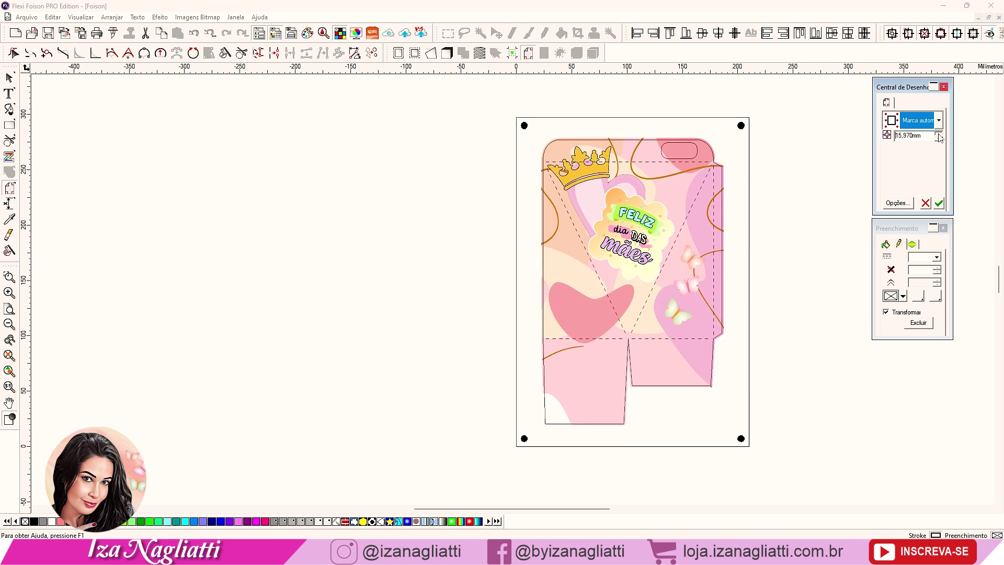
- Apply contour-cut registration marks with a 20 mm offset around the box
left_click(939, 134)
type("20")
left_click(940, 203)
left_click(97, 33)
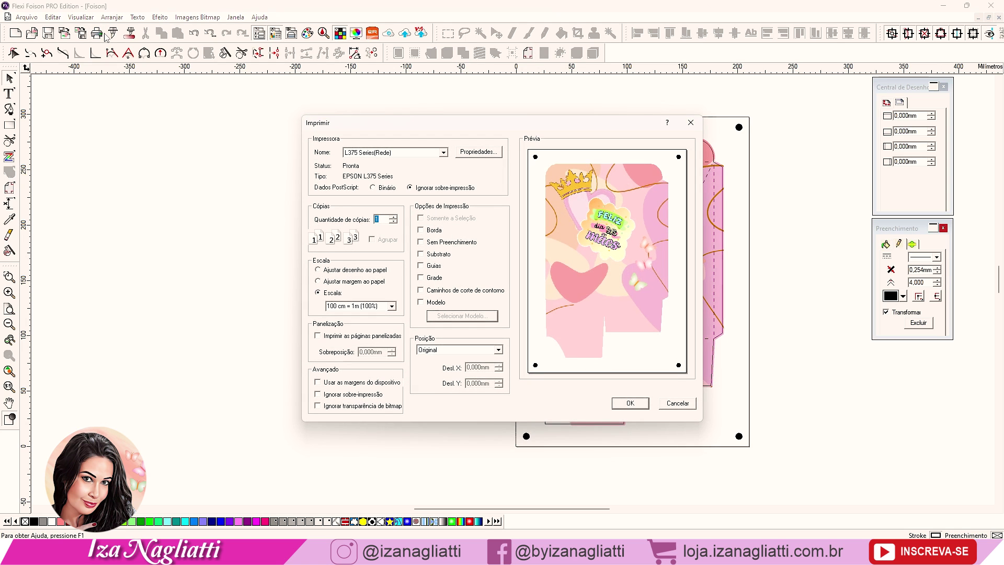
- Print the box on the EPSON L375 using Premium Photo Paper Glossy at Alto quality
left_click(472, 153)
left_click(565, 224)
left_click(561, 241)
left_click(555, 239)
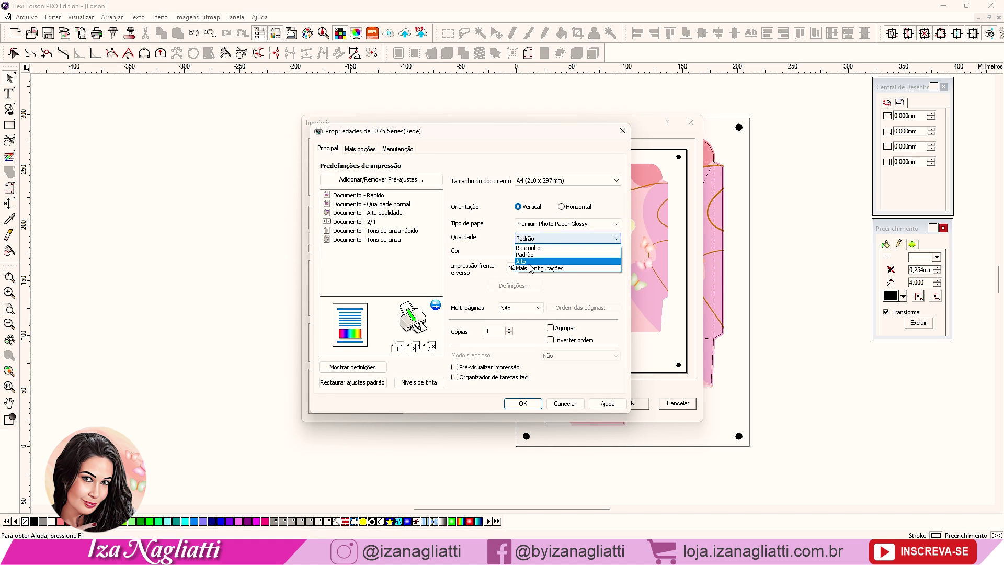
left_click(529, 264)
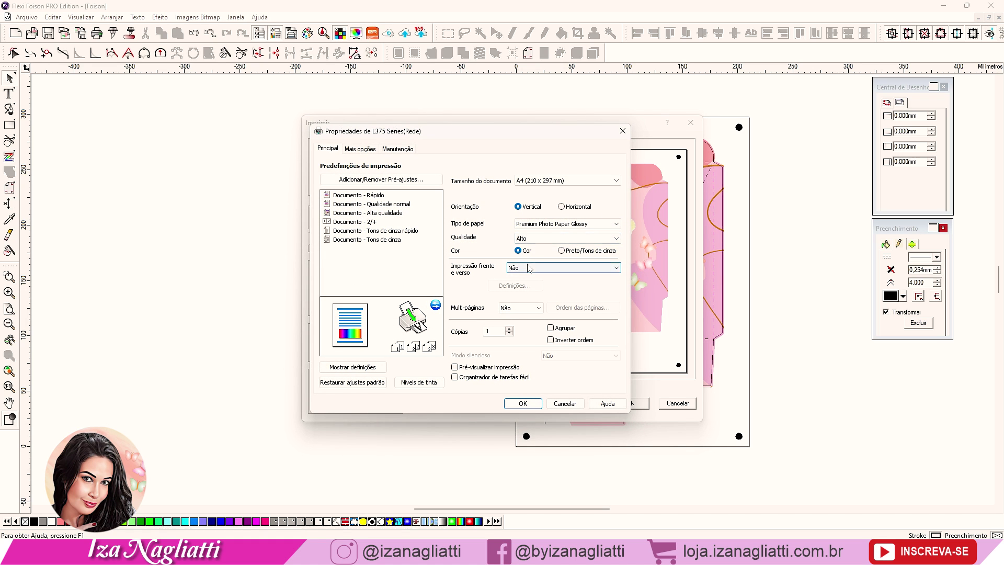
left_click(522, 403)
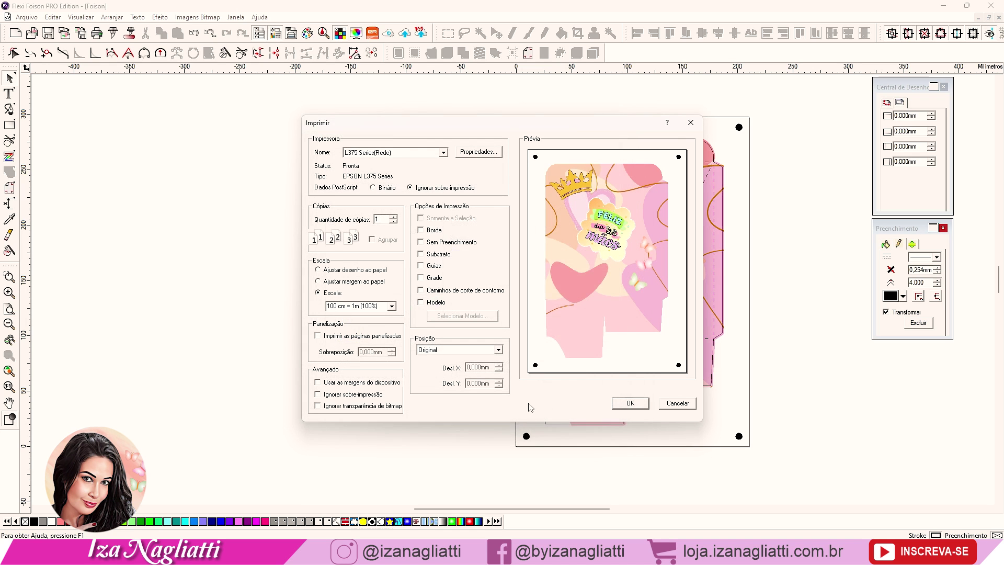
left_click(631, 403)
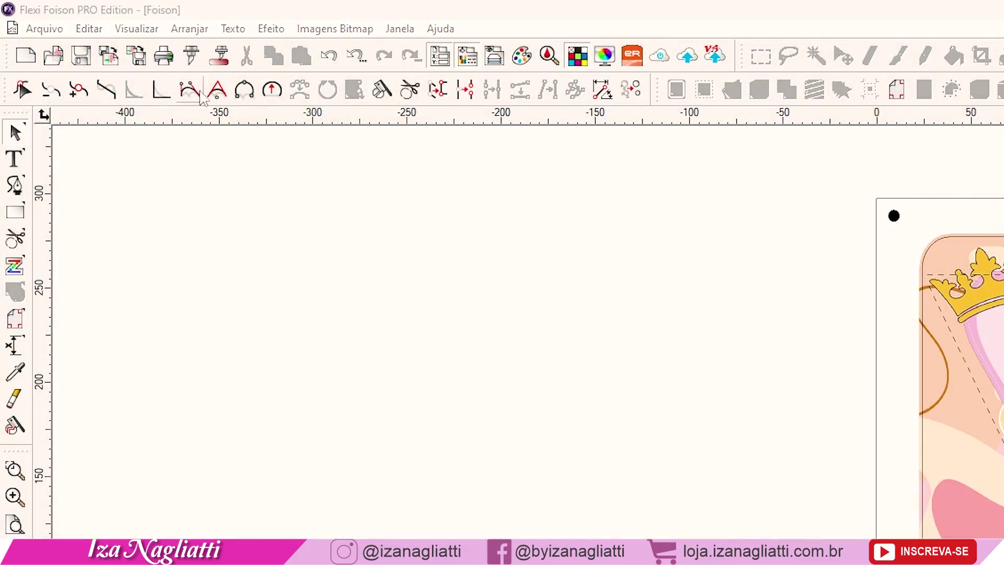
left_click(219, 55)
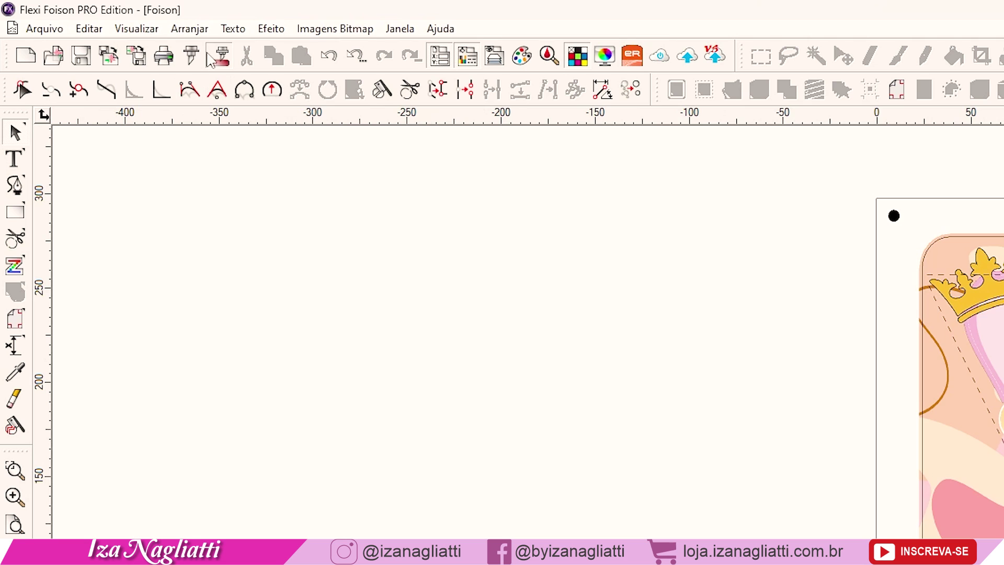
- Set the CAMY driver's Black cut to pressure 140 and speed 400, then send the cut job
left_click(517, 196)
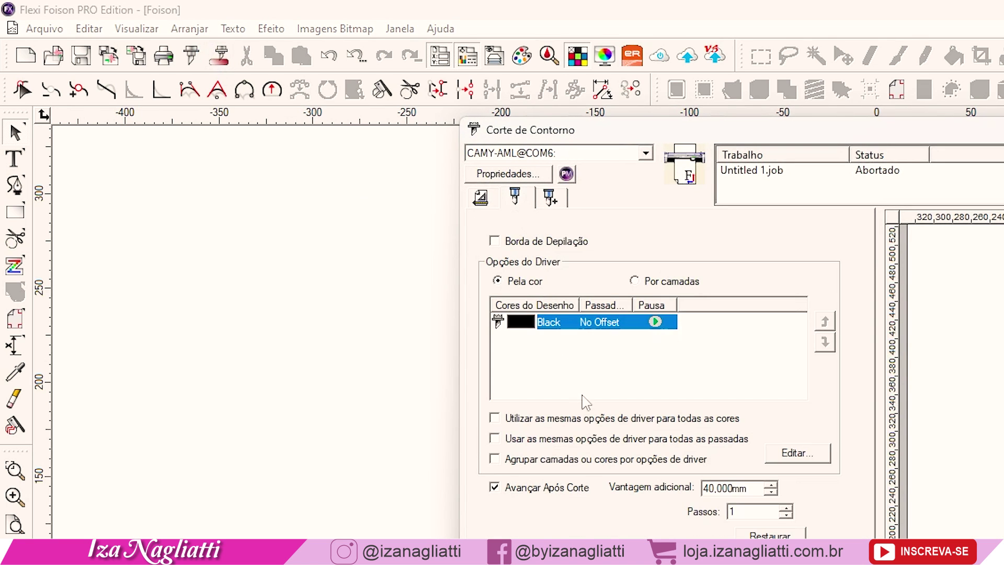
double_click(548, 323)
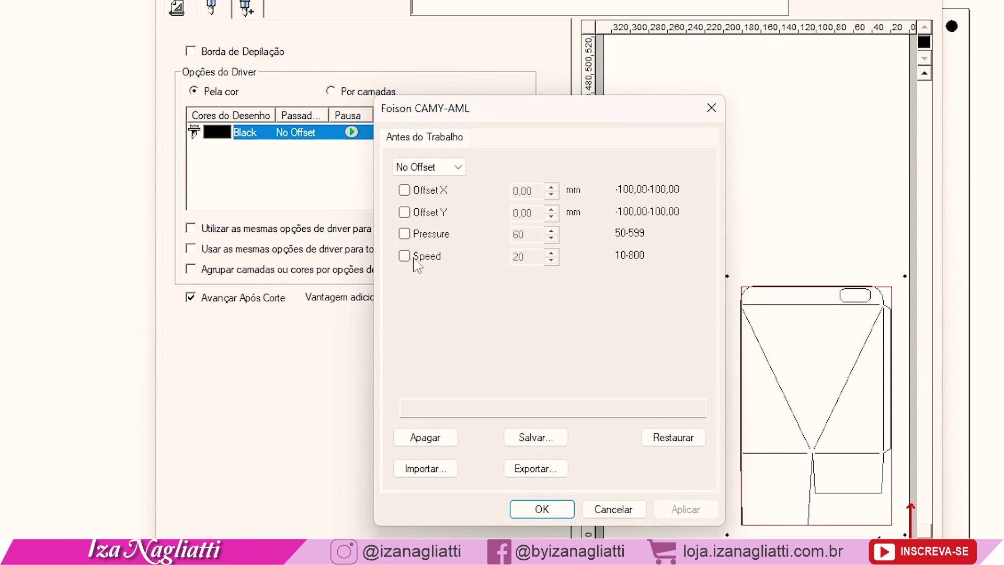
left_click(406, 234)
left_click_drag(525, 234, 482, 250)
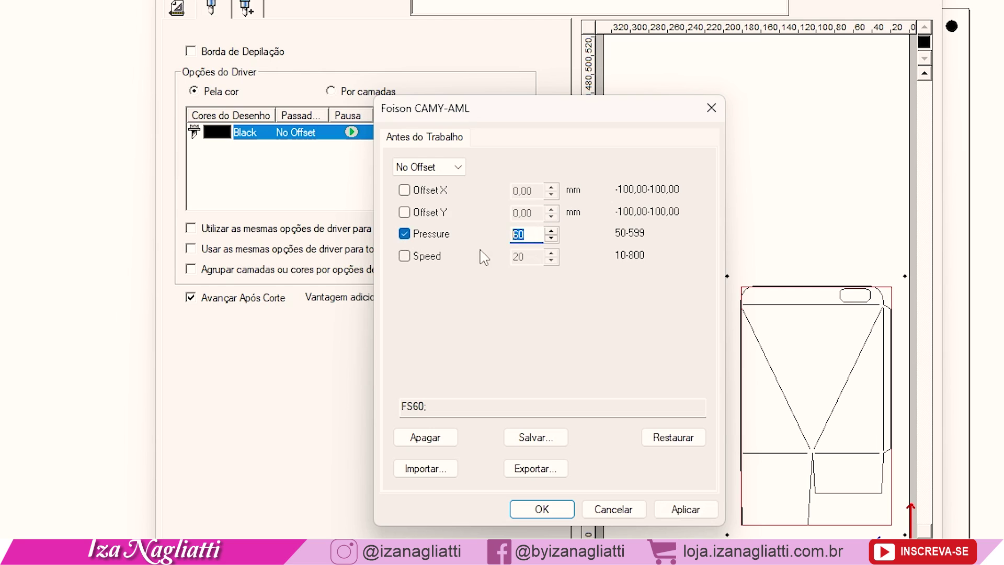
type("140")
left_click(405, 256)
left_click_drag(534, 261, 486, 284)
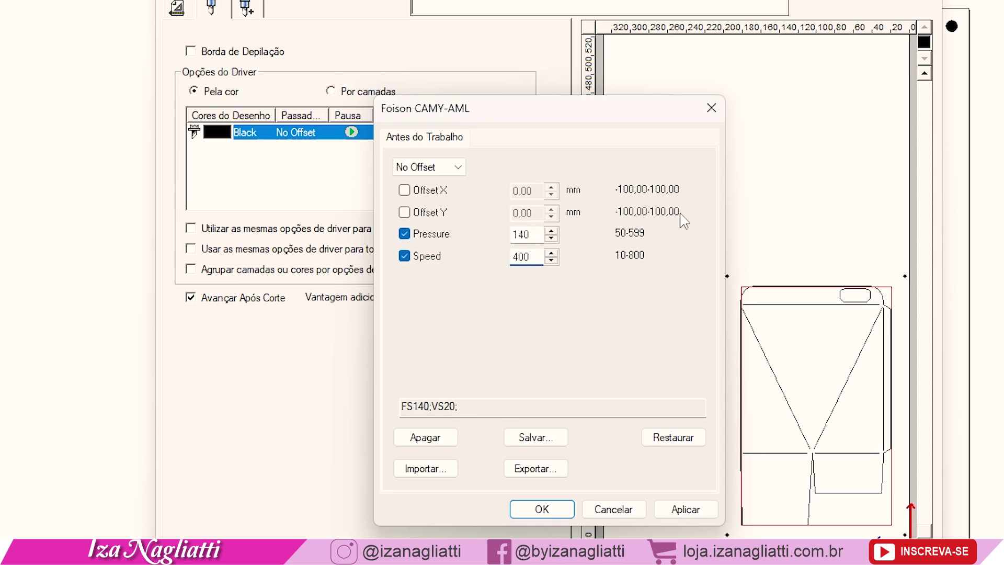
type("400")
left_click(540, 512)
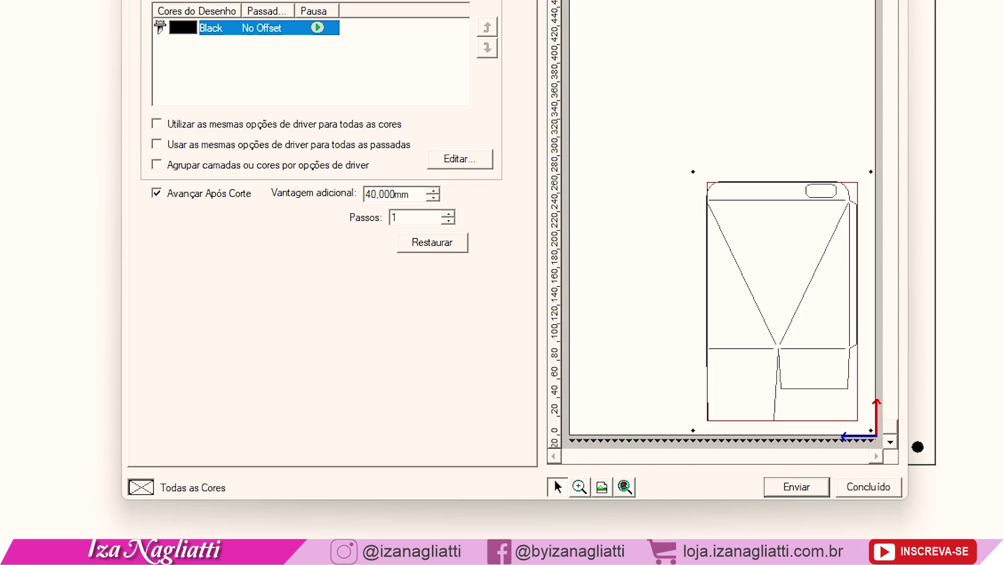
left_click(783, 489)
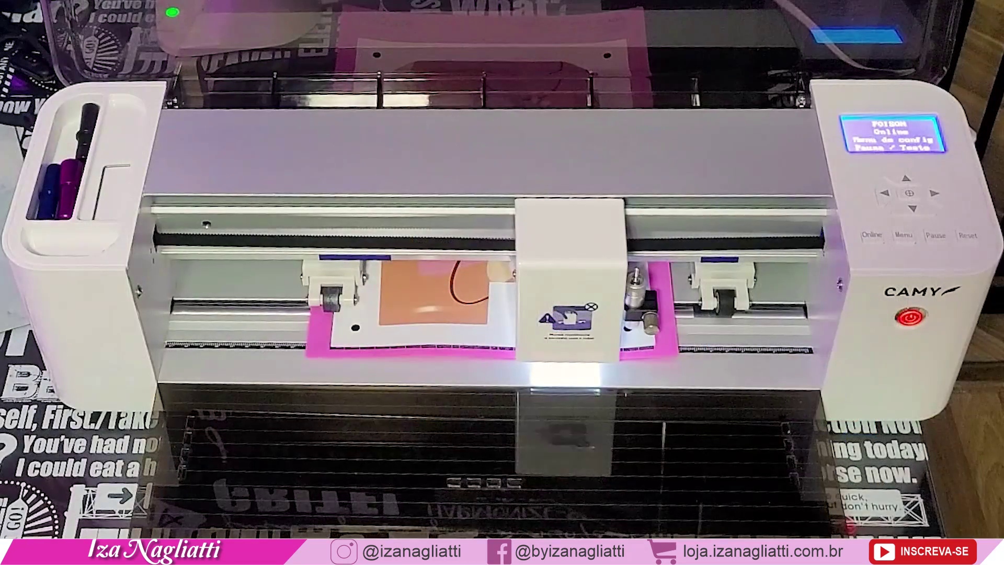